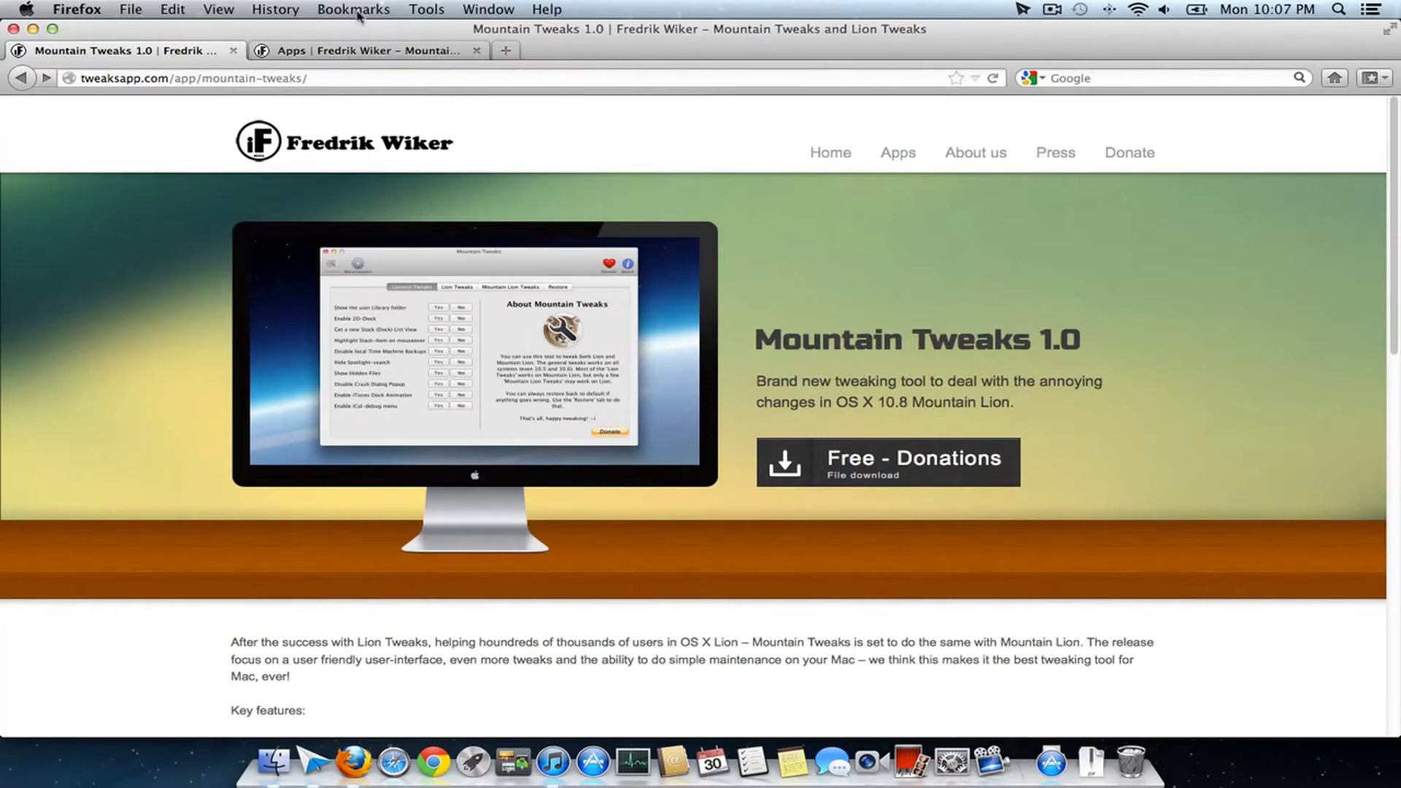
Visit the developer's Apps page, then return to the Mountain Tweaks 1.0 page.
scroll(412, 408, "down", 10)
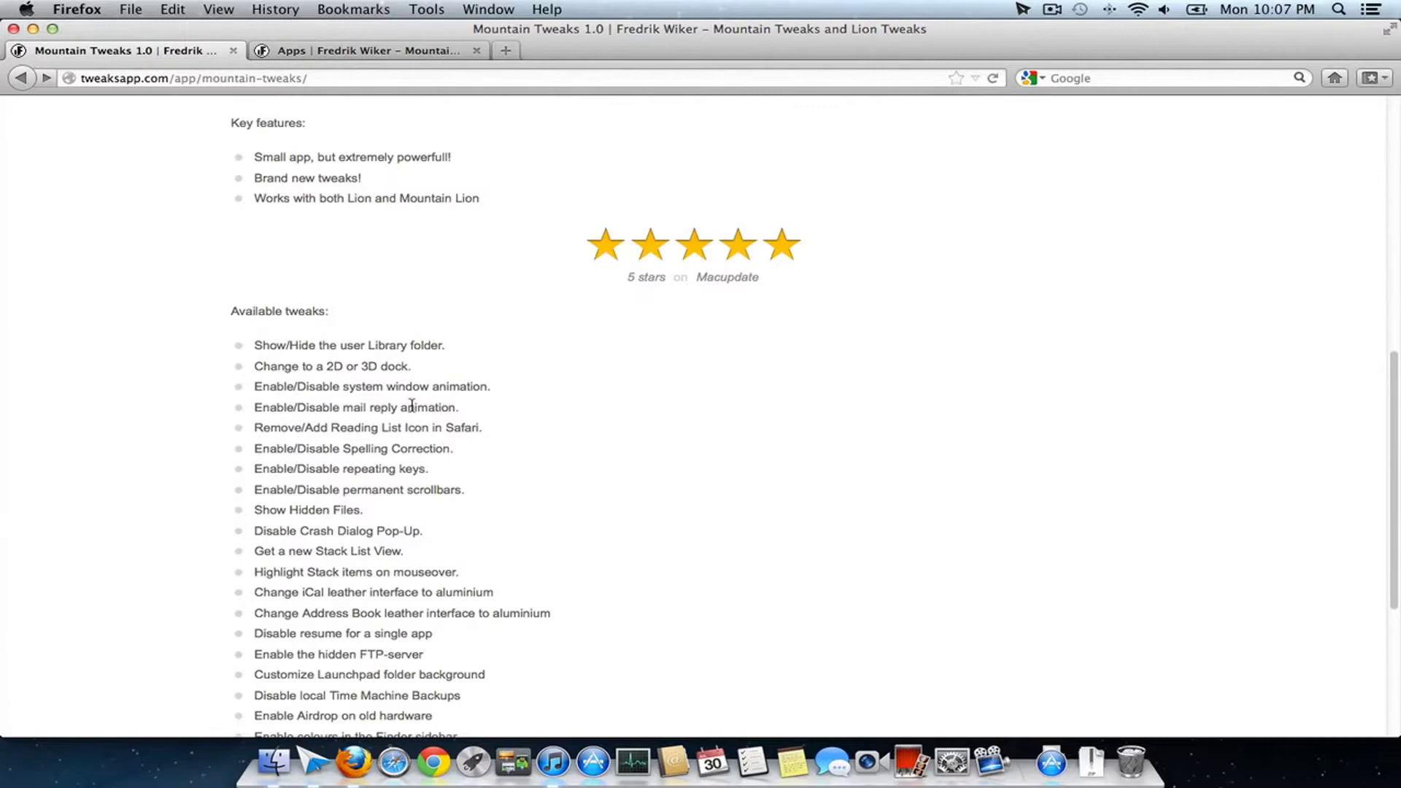
scroll(412, 406, "up", 10)
left_click(374, 51)
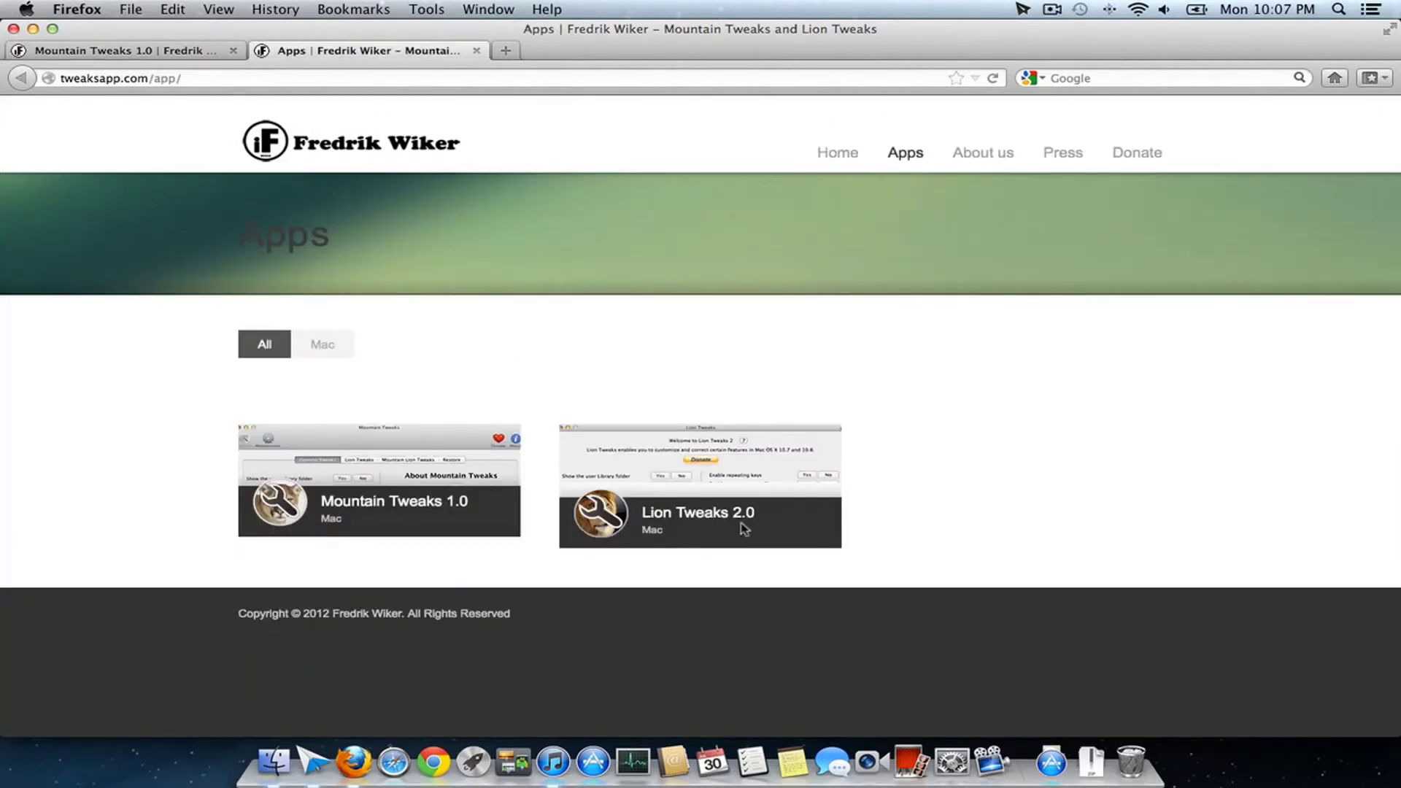
left_click(179, 52)
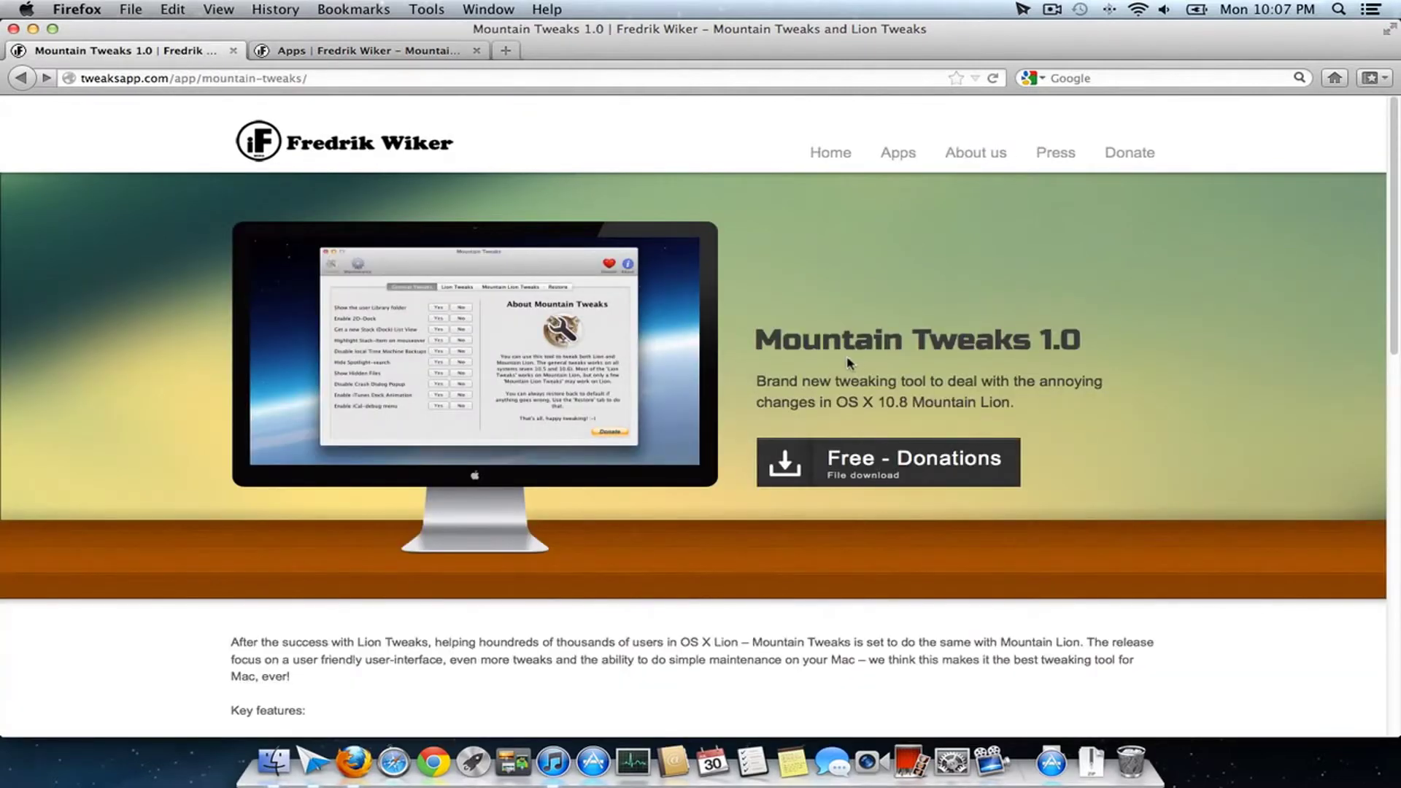
Read the app's tagline and Key features list by highlighting their lines.
left_click_drag(780, 381, 1038, 388)
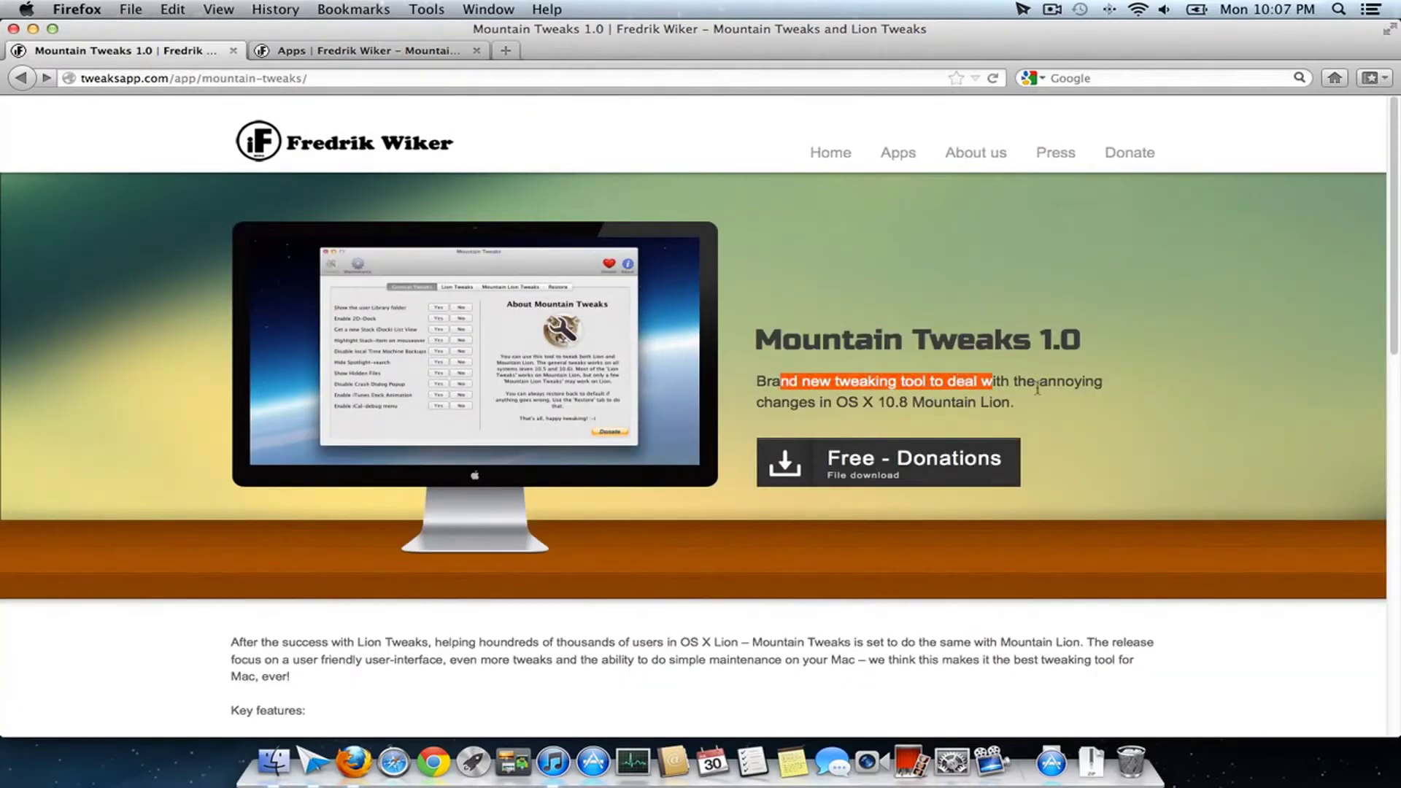
left_click(1001, 396)
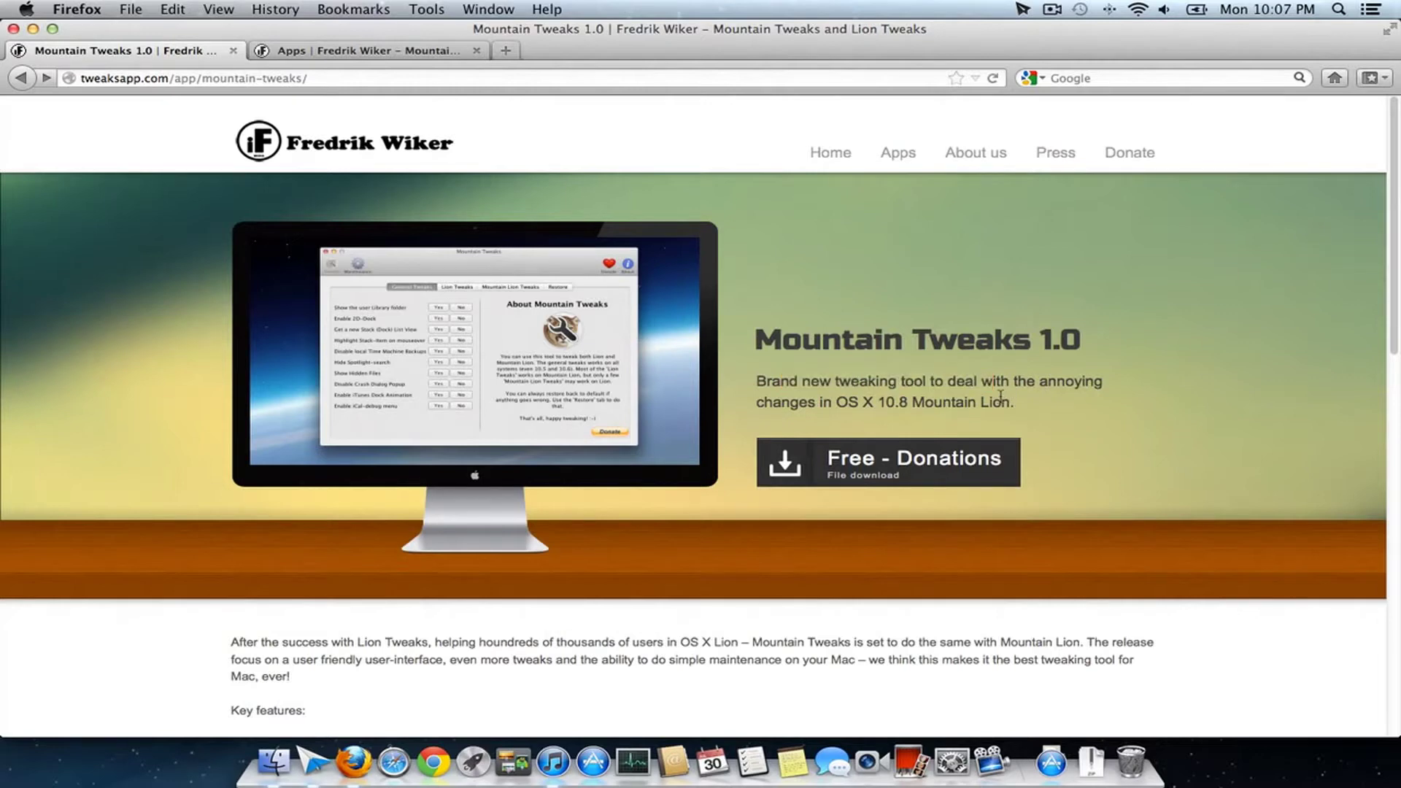
scroll(997, 396, "down", 7)
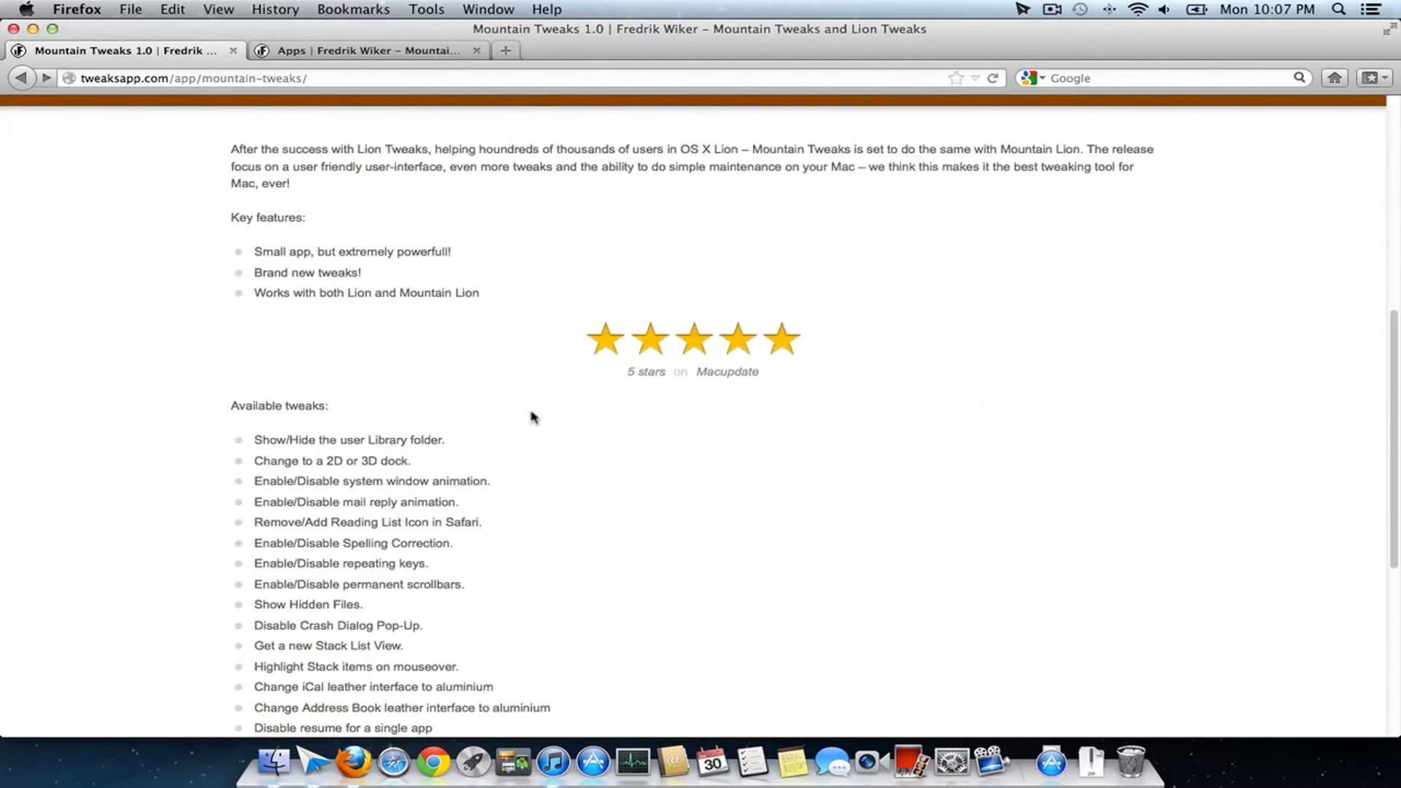
left_click_drag(257, 252, 442, 292)
left_click(462, 290)
left_click(441, 293, "shift")
left_click(440, 292)
left_click_drag(270, 248, 481, 293)
left_click(491, 301)
Highlight the TRIM support, Show Hidden Files and user Library folder tweaks.
scroll(452, 303, "up", 3)
scroll(448, 307, "down", 5)
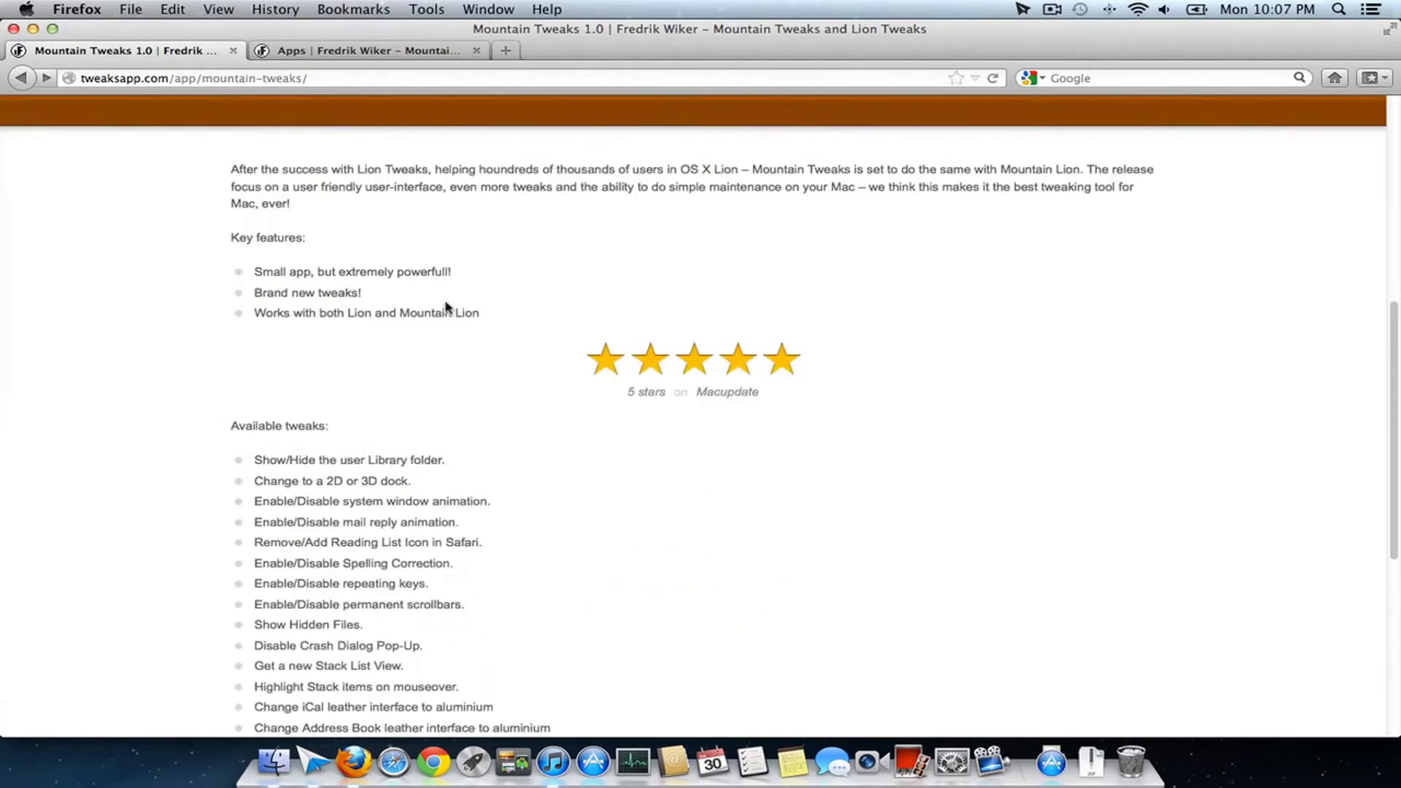
left_click_drag(294, 305, 409, 489)
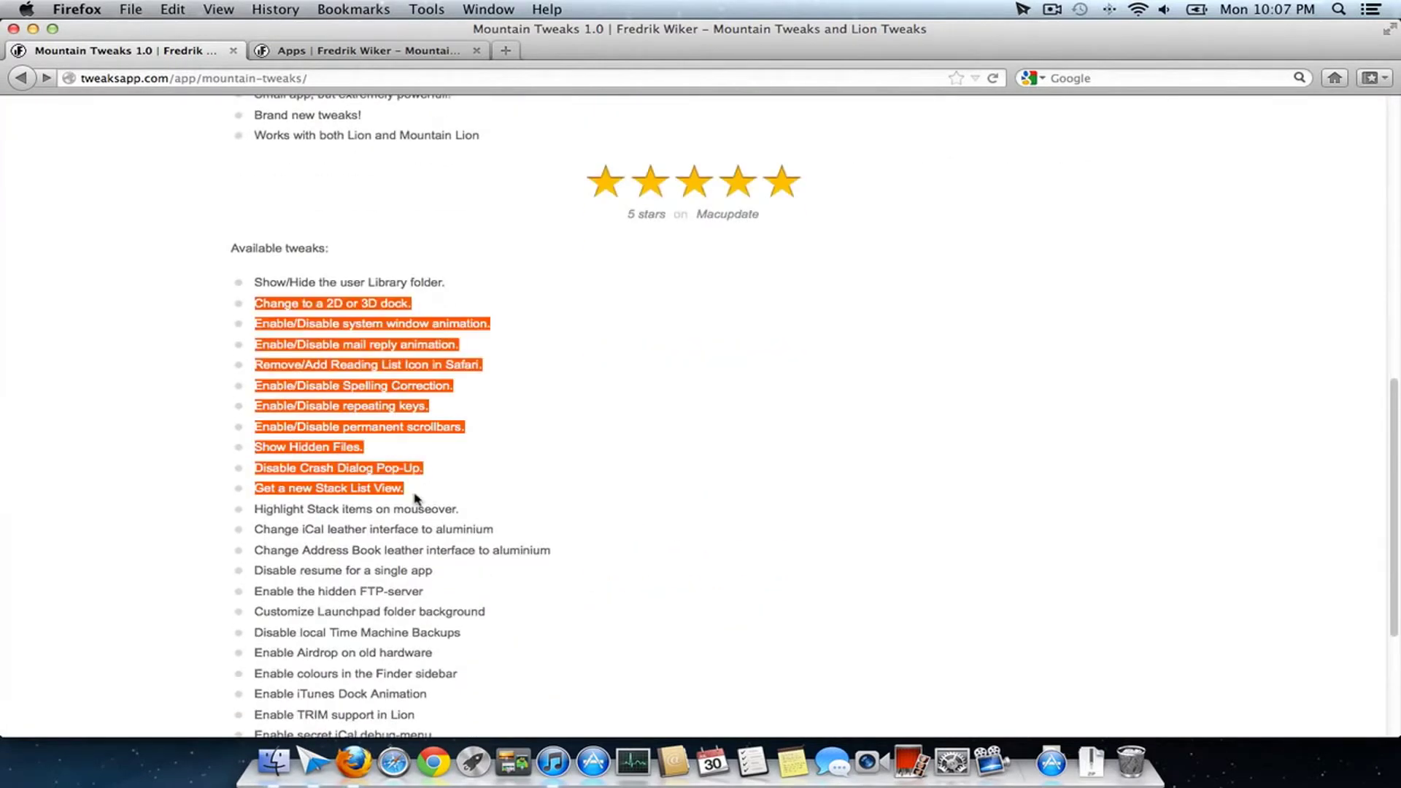
left_click(416, 500)
scroll(415, 500, "down", 3)
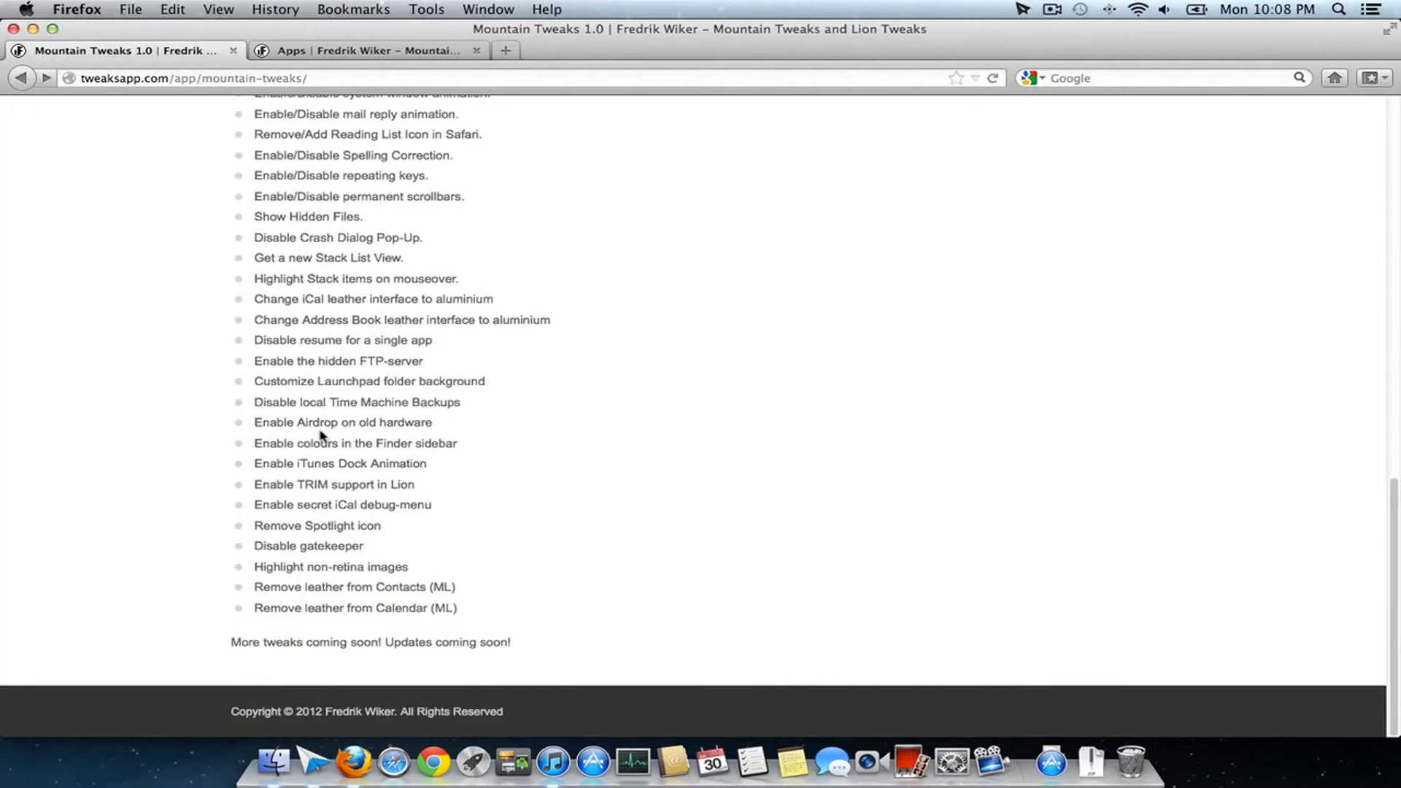
left_click_drag(268, 485, 416, 491)
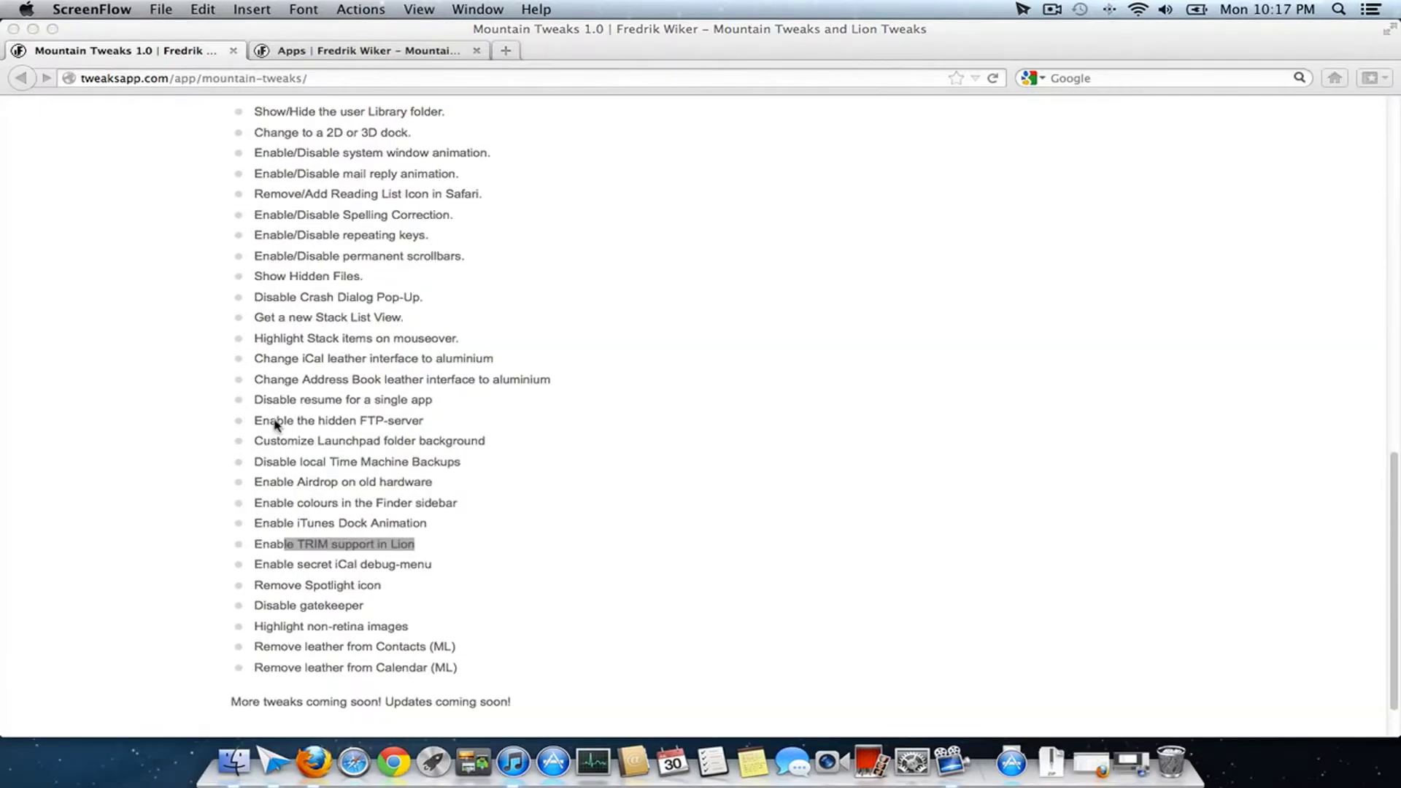
left_click_drag(271, 421, 423, 422)
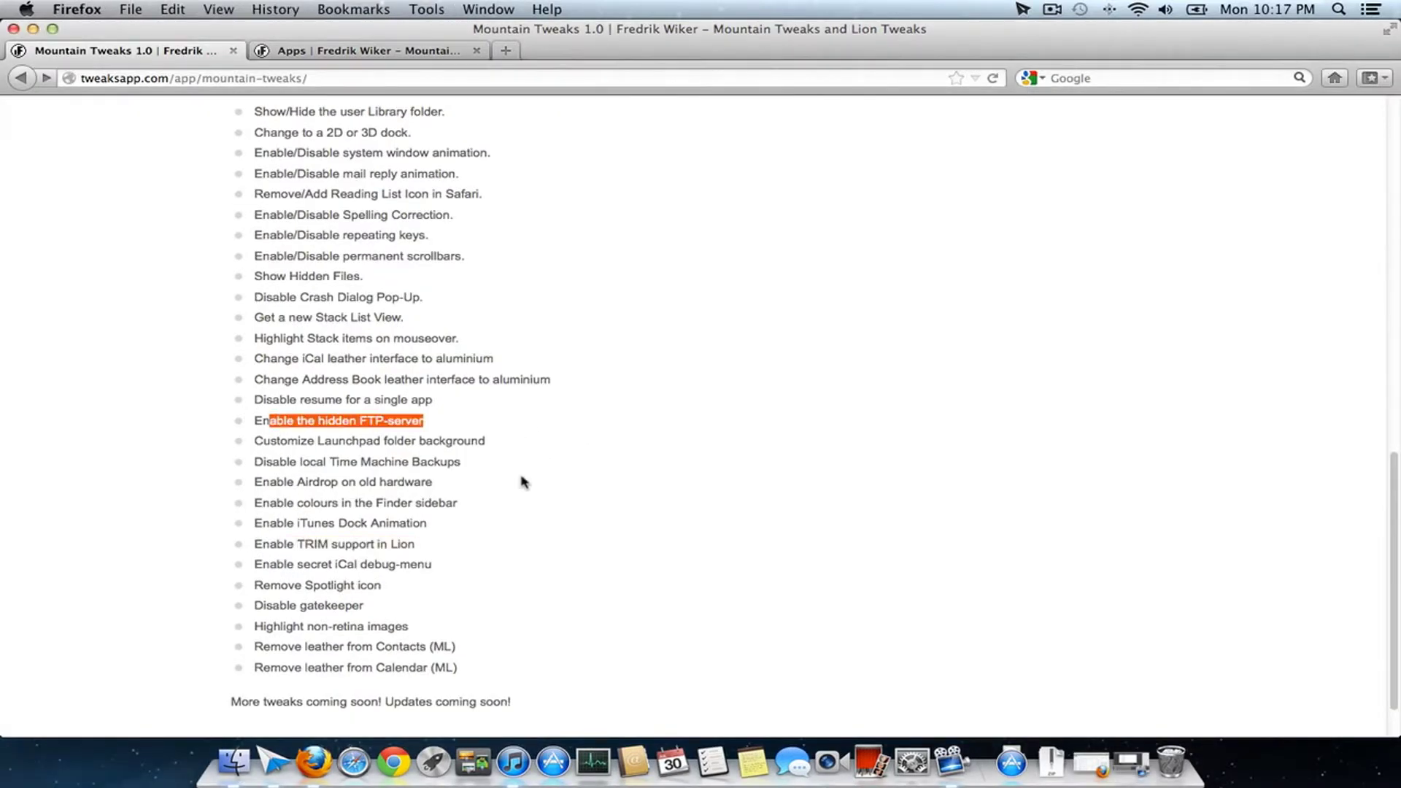
scroll(524, 482, "up", 5)
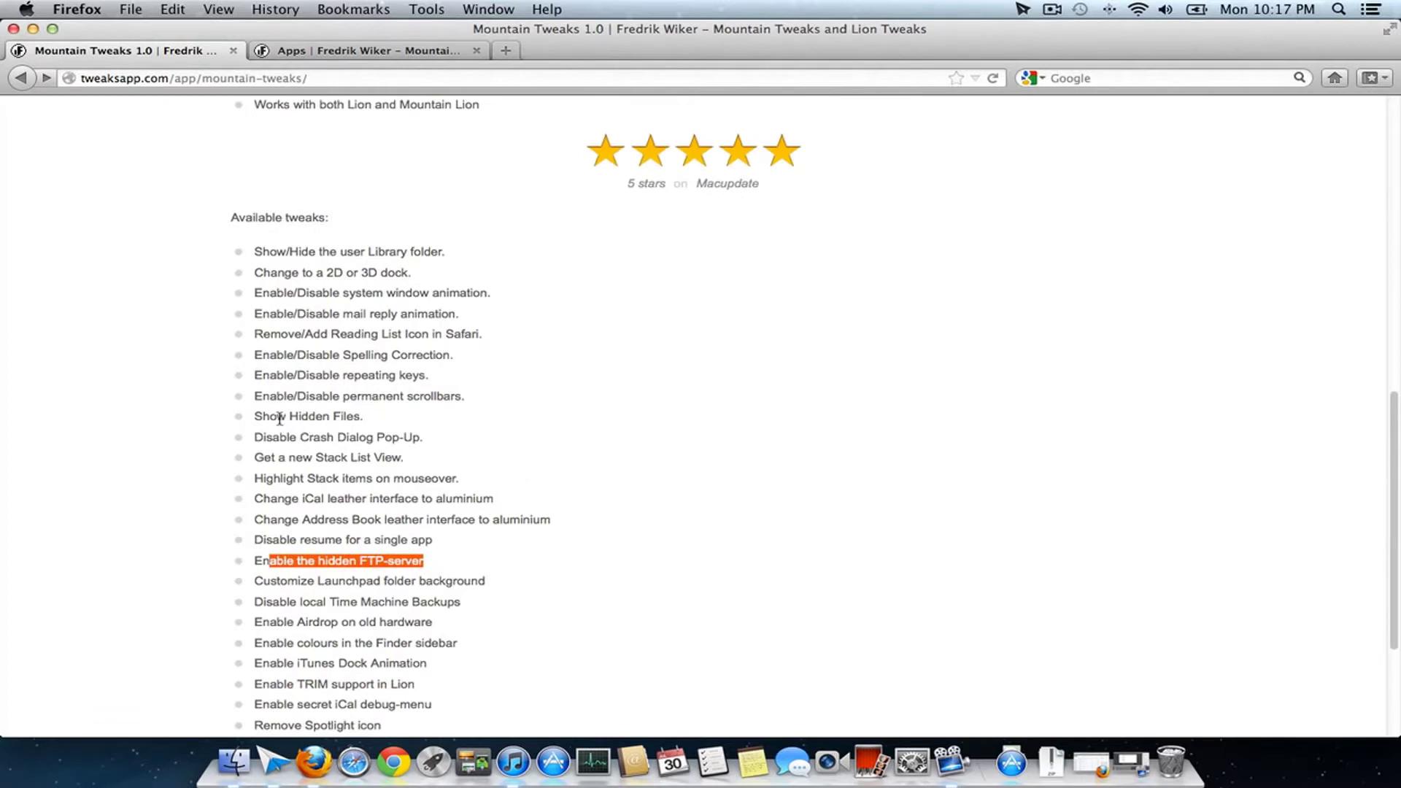
left_click_drag(270, 418, 409, 422)
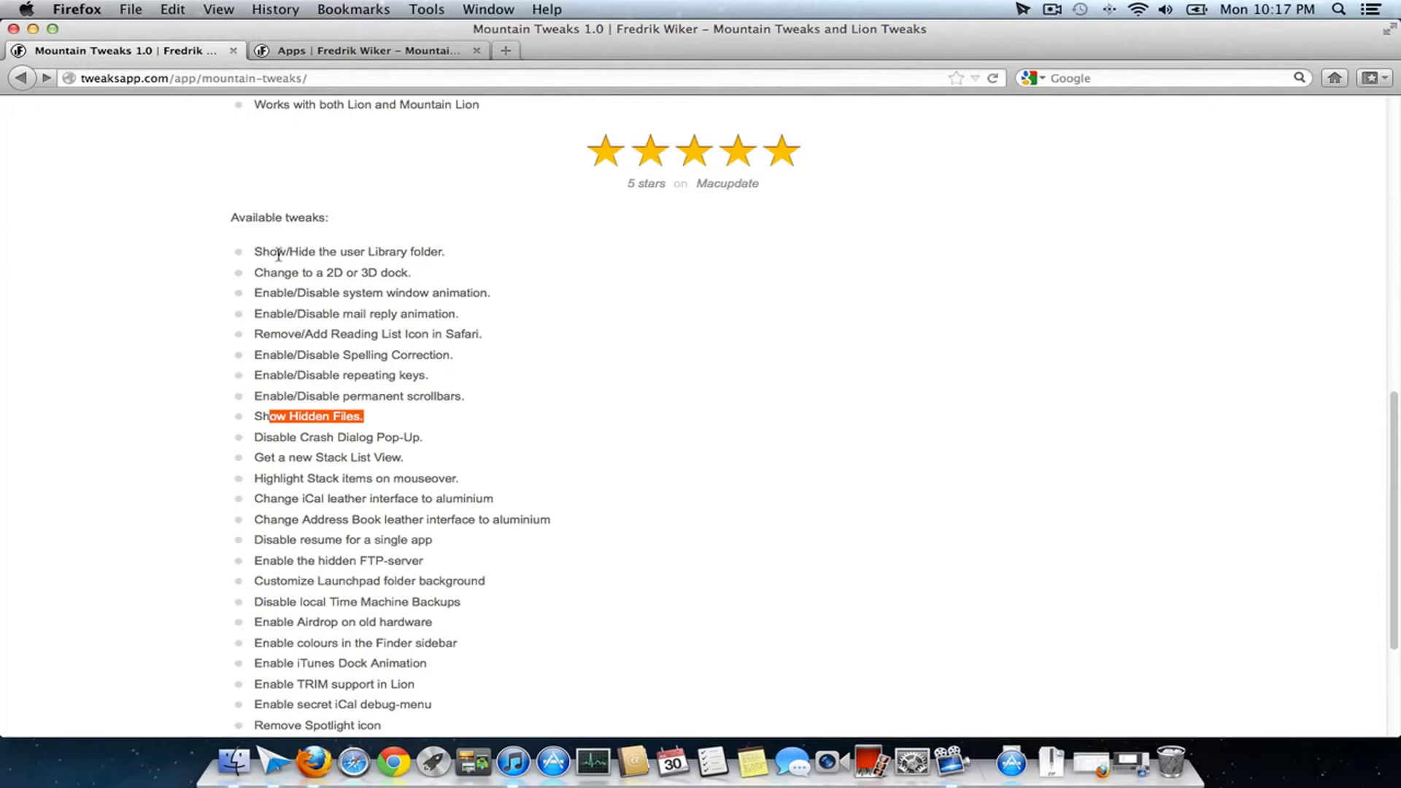
left_click_drag(289, 251, 418, 252)
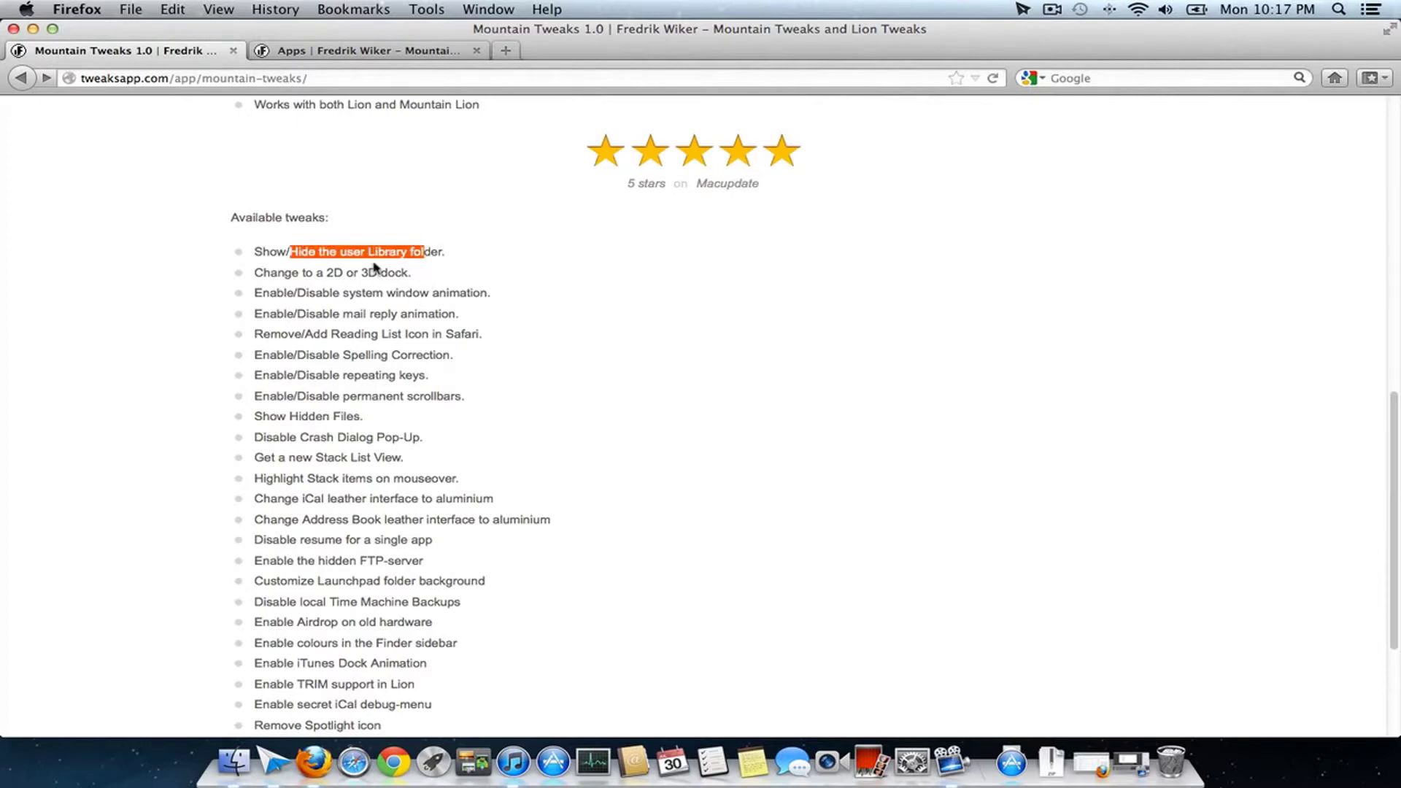
Skim the lower part of the tweak list, then scroll back to the top.
scroll(553, 557, "down", 5)
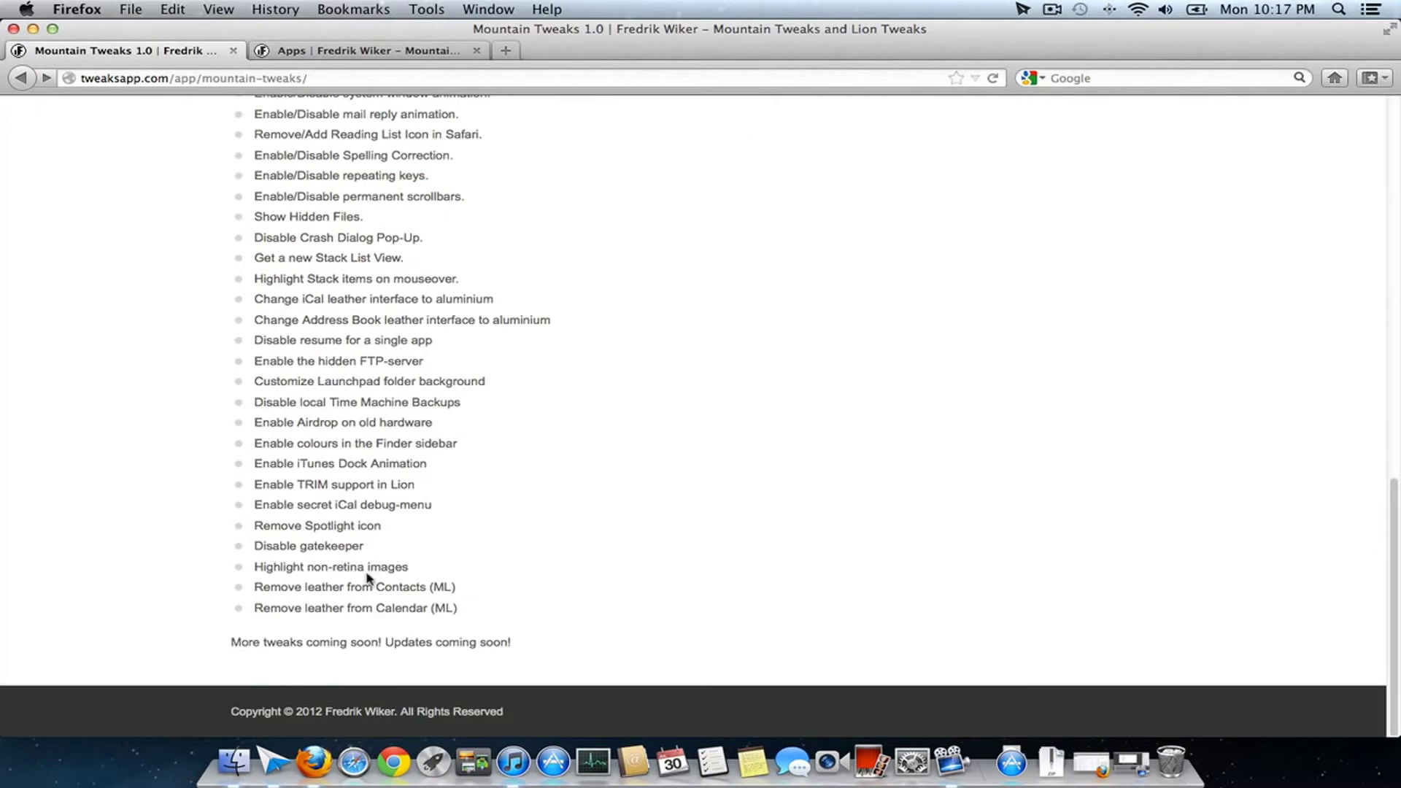
scroll(509, 609, "up", 20)
scroll(438, 603, "down", 20)
left_click_drag(275, 639, 429, 657)
left_click(478, 656)
scroll(544, 651, "up", 6)
scroll(543, 652, "up", 14)
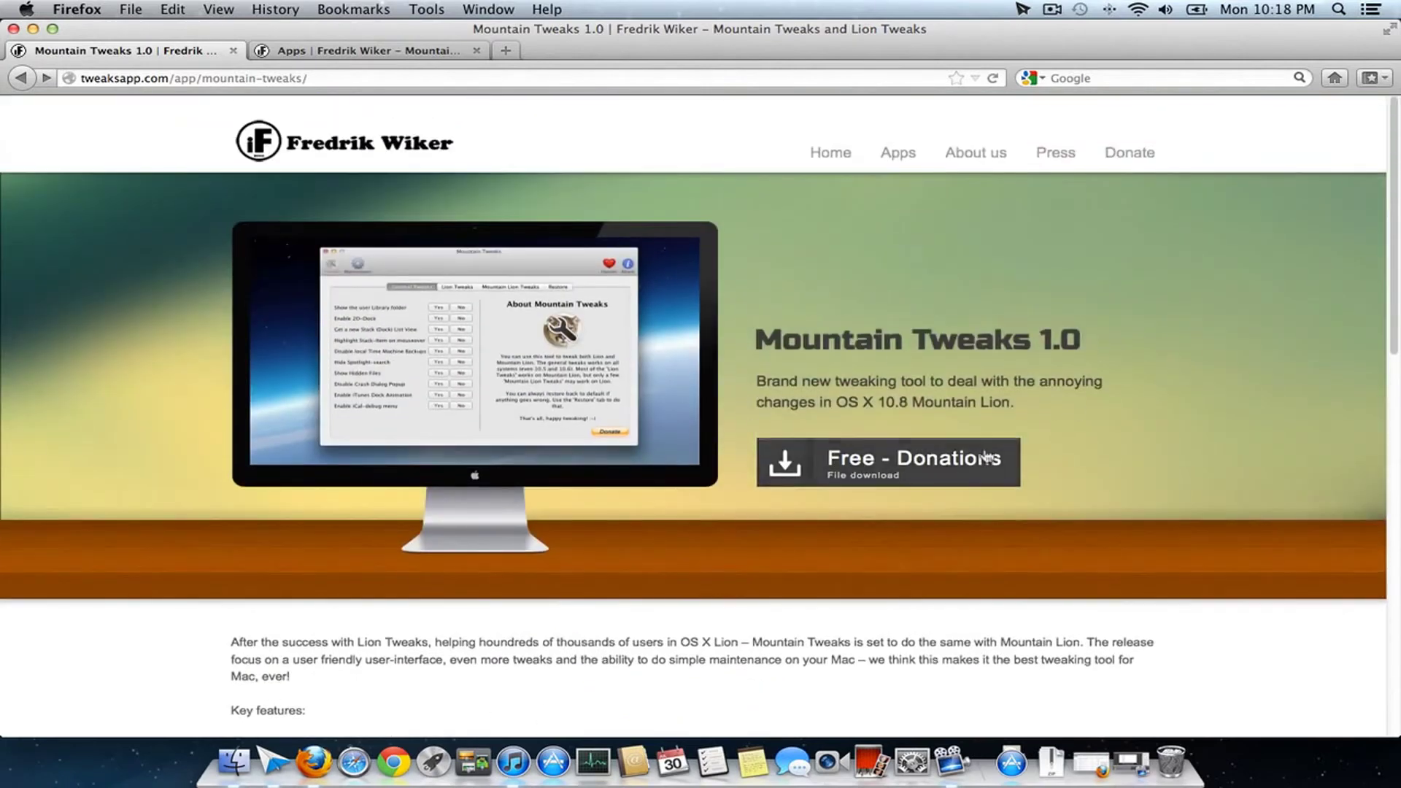
On the download page, check the suggested prices, keep $3.00, and take the free download.
left_click(920, 468)
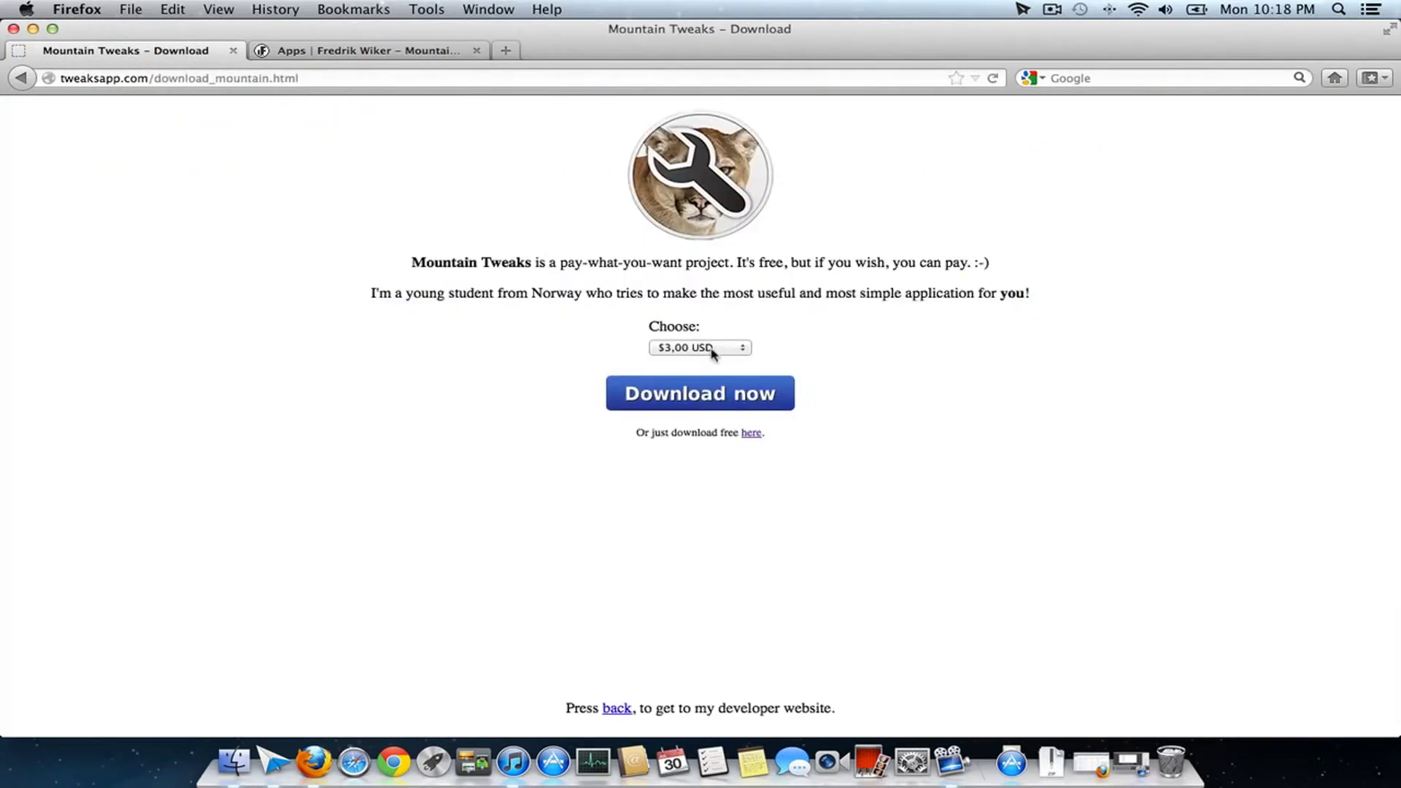
left_click(713, 348)
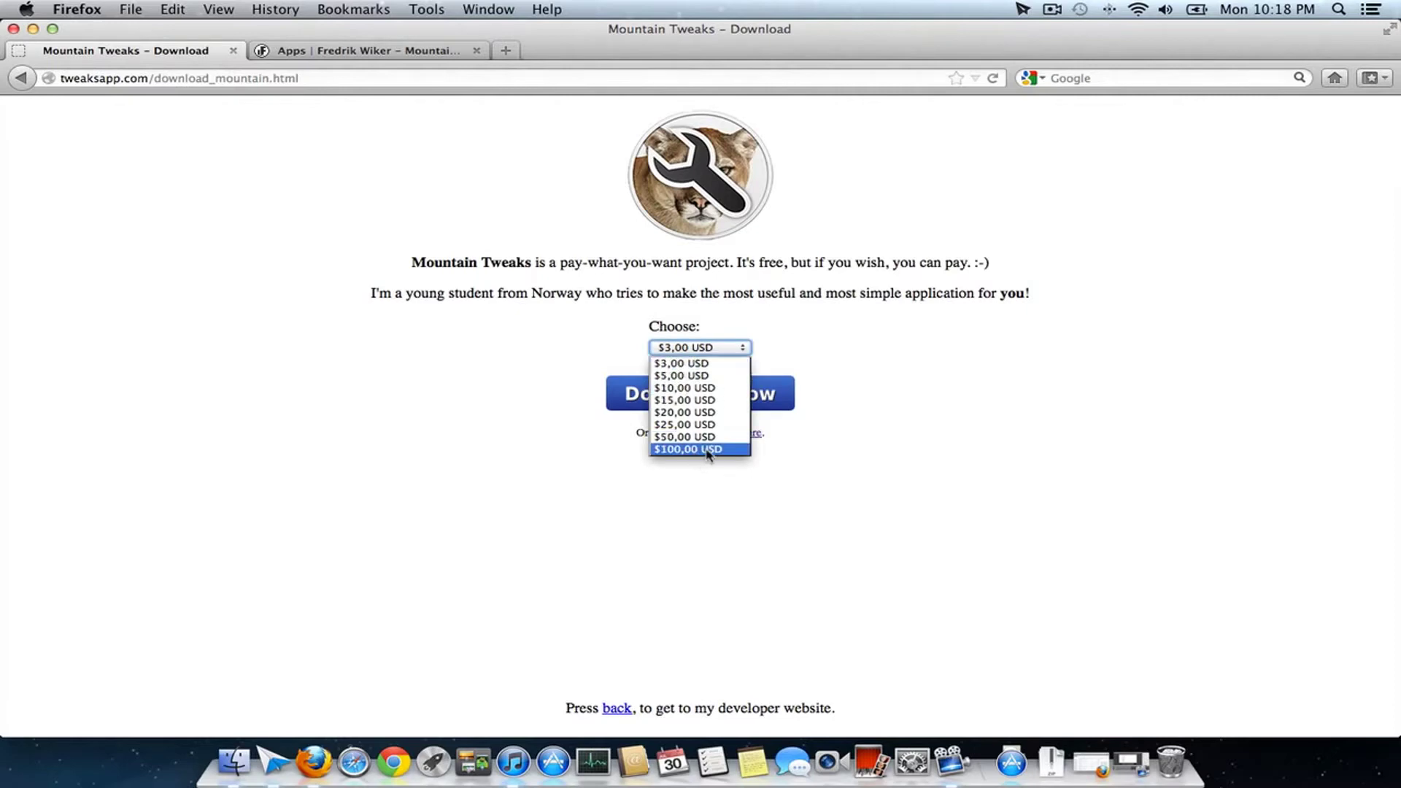
left_click(806, 313)
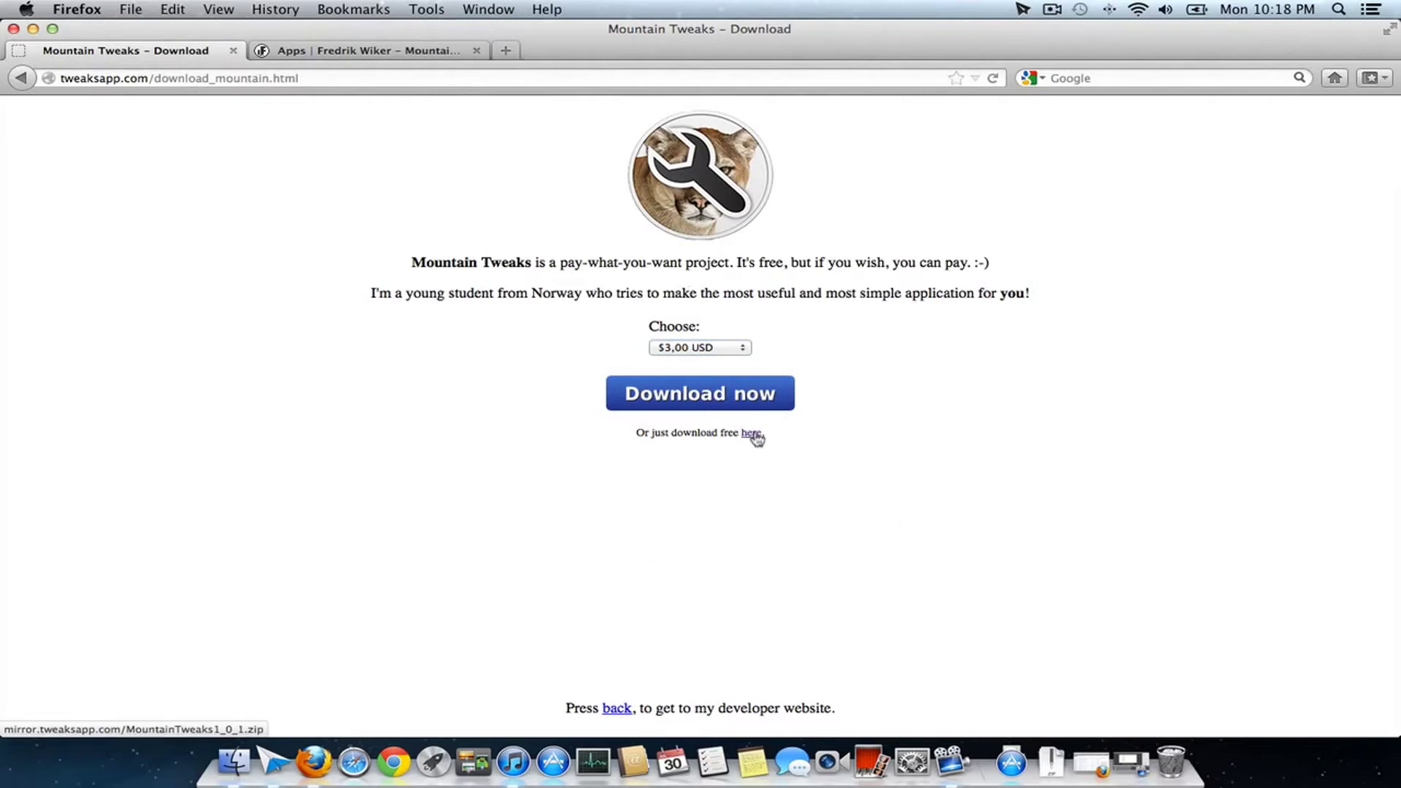
left_click(619, 709)
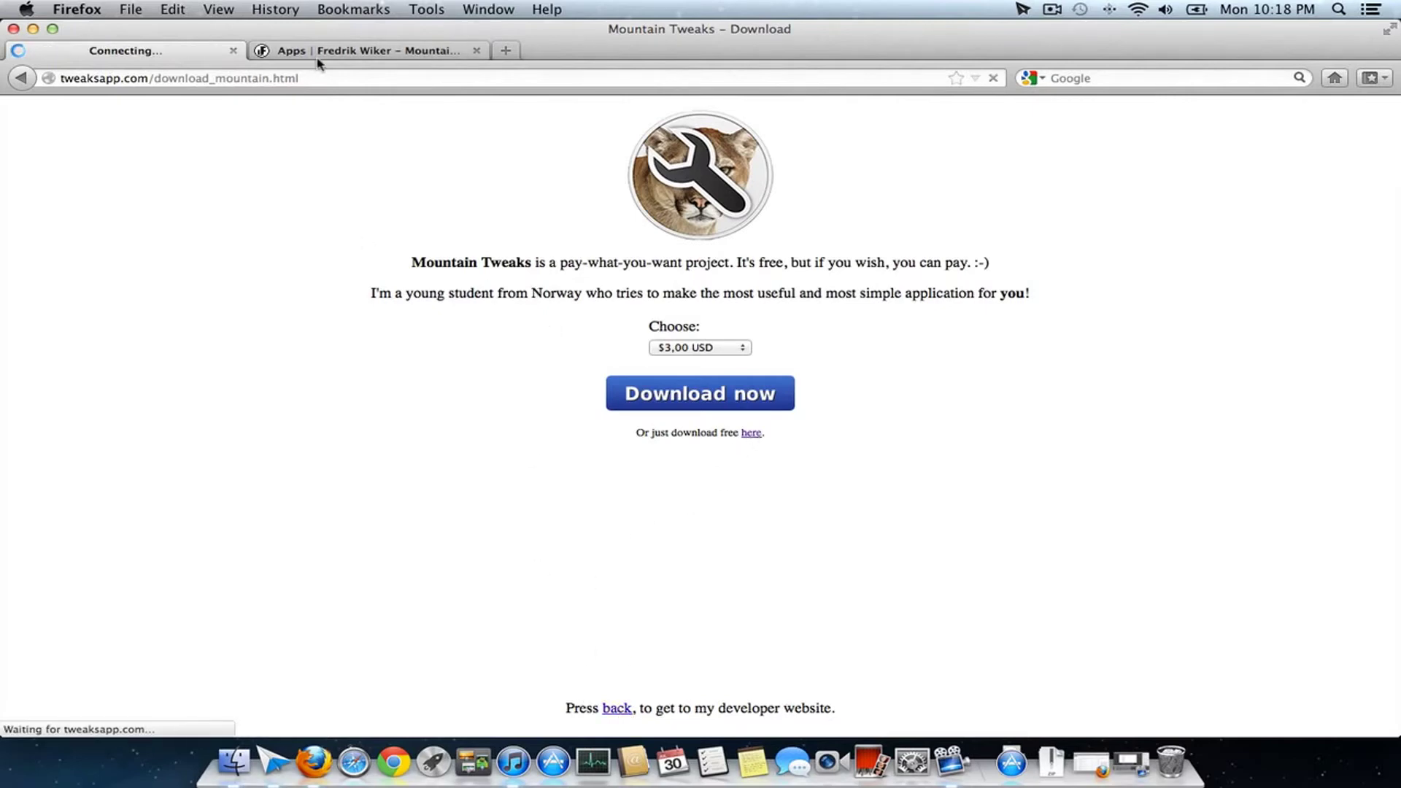
Launch Mountain Tweaks from the Applications stack and minimize the browser.
left_click(1012, 762)
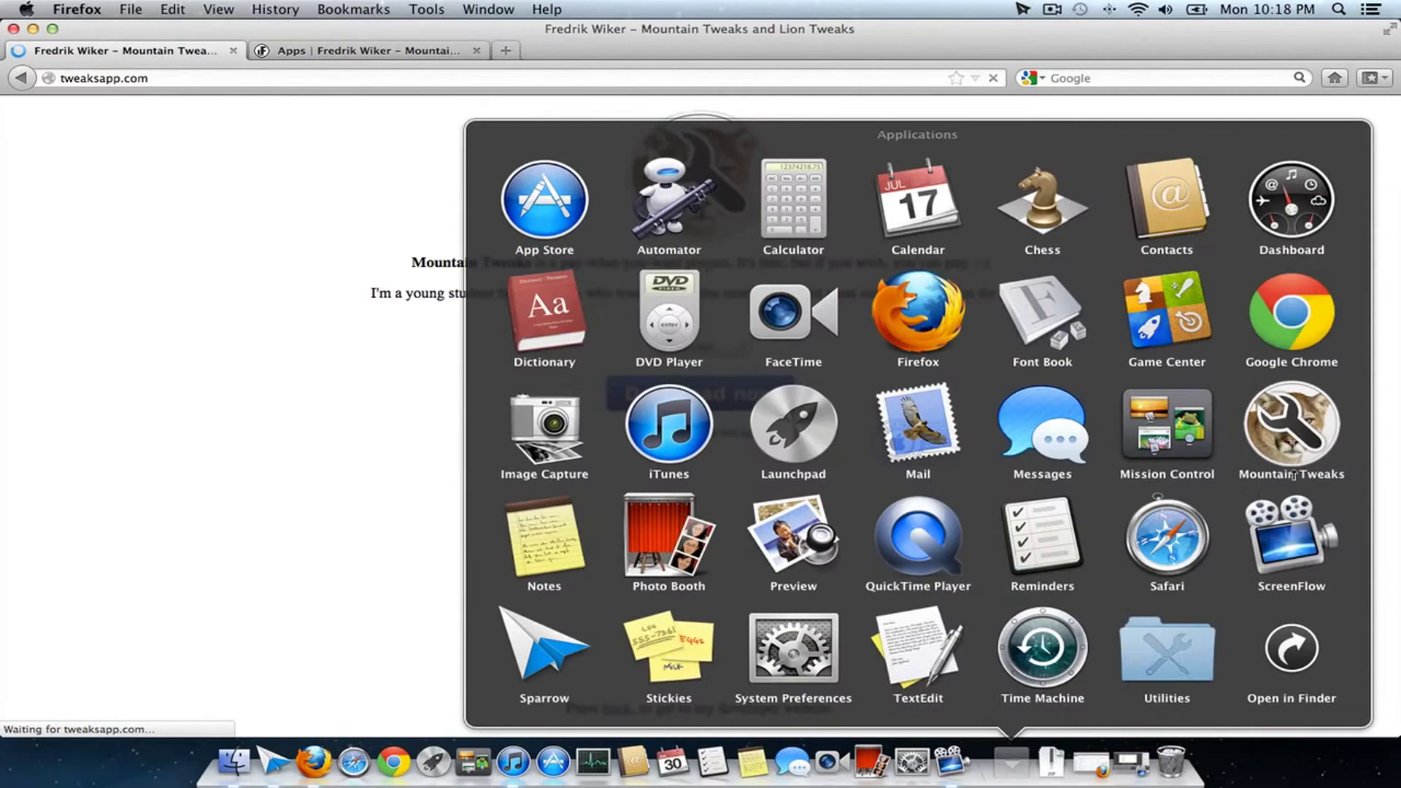
left_click(1308, 435)
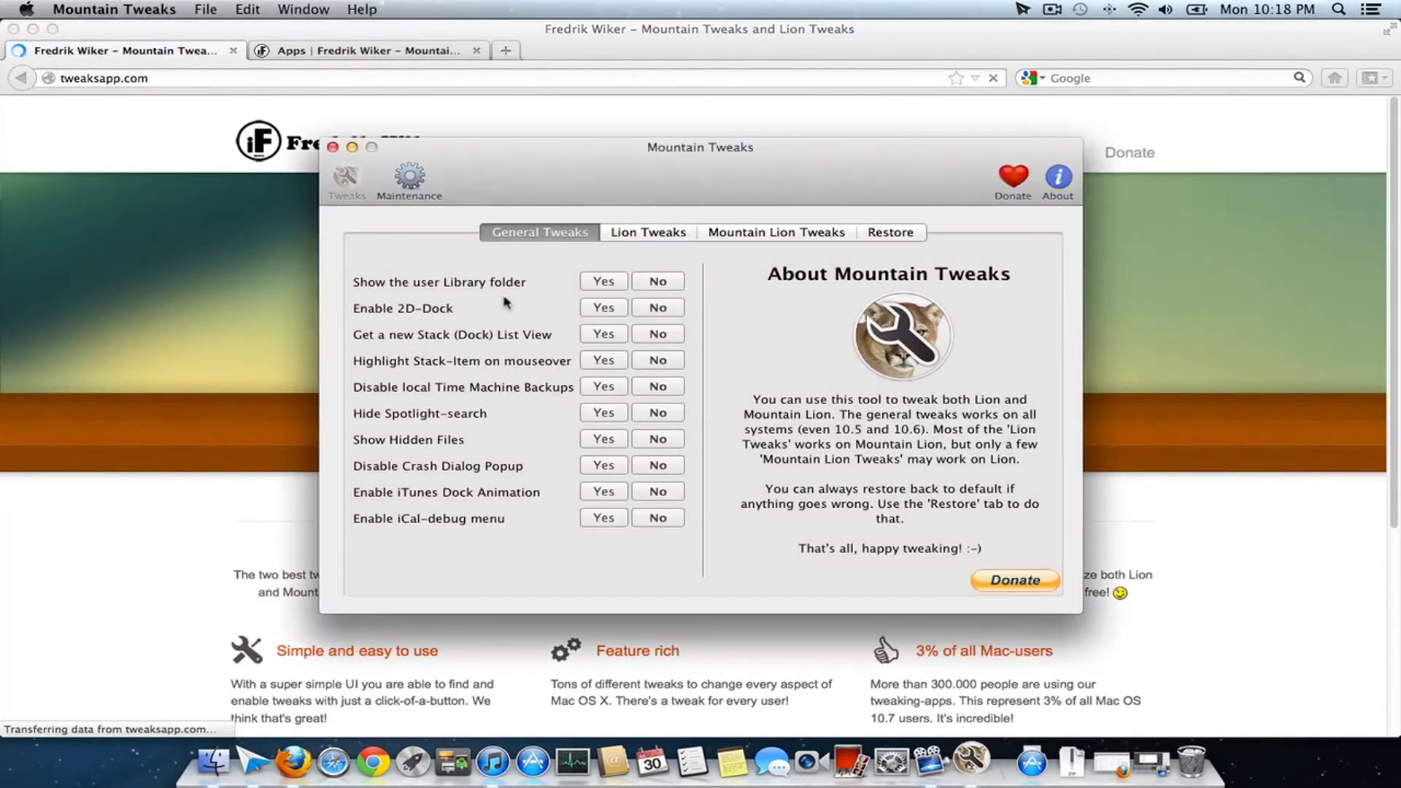
left_click(33, 28)
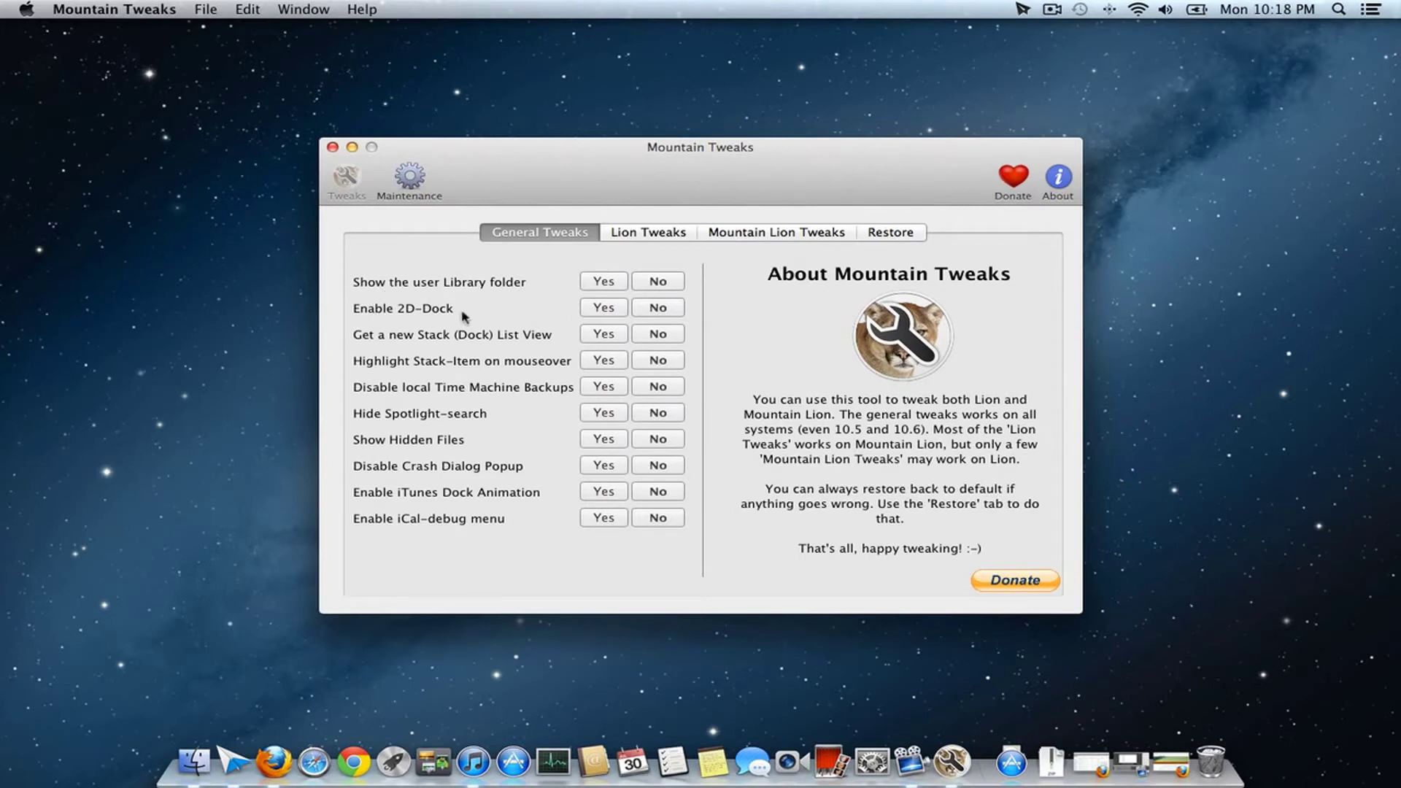
Turn on the 2D Dock, then switch it back to 3D, confirming each change.
left_click(606, 308)
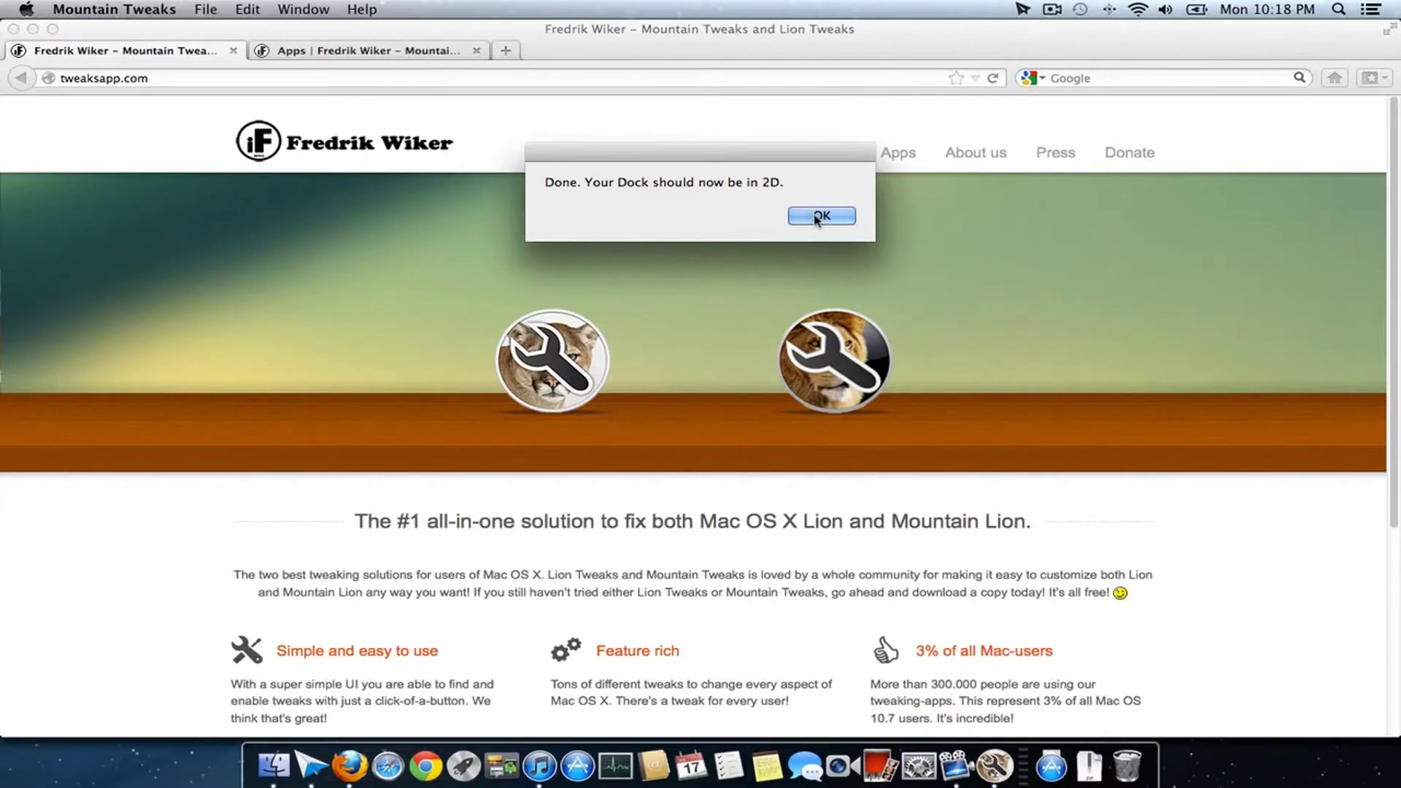
left_click(821, 216)
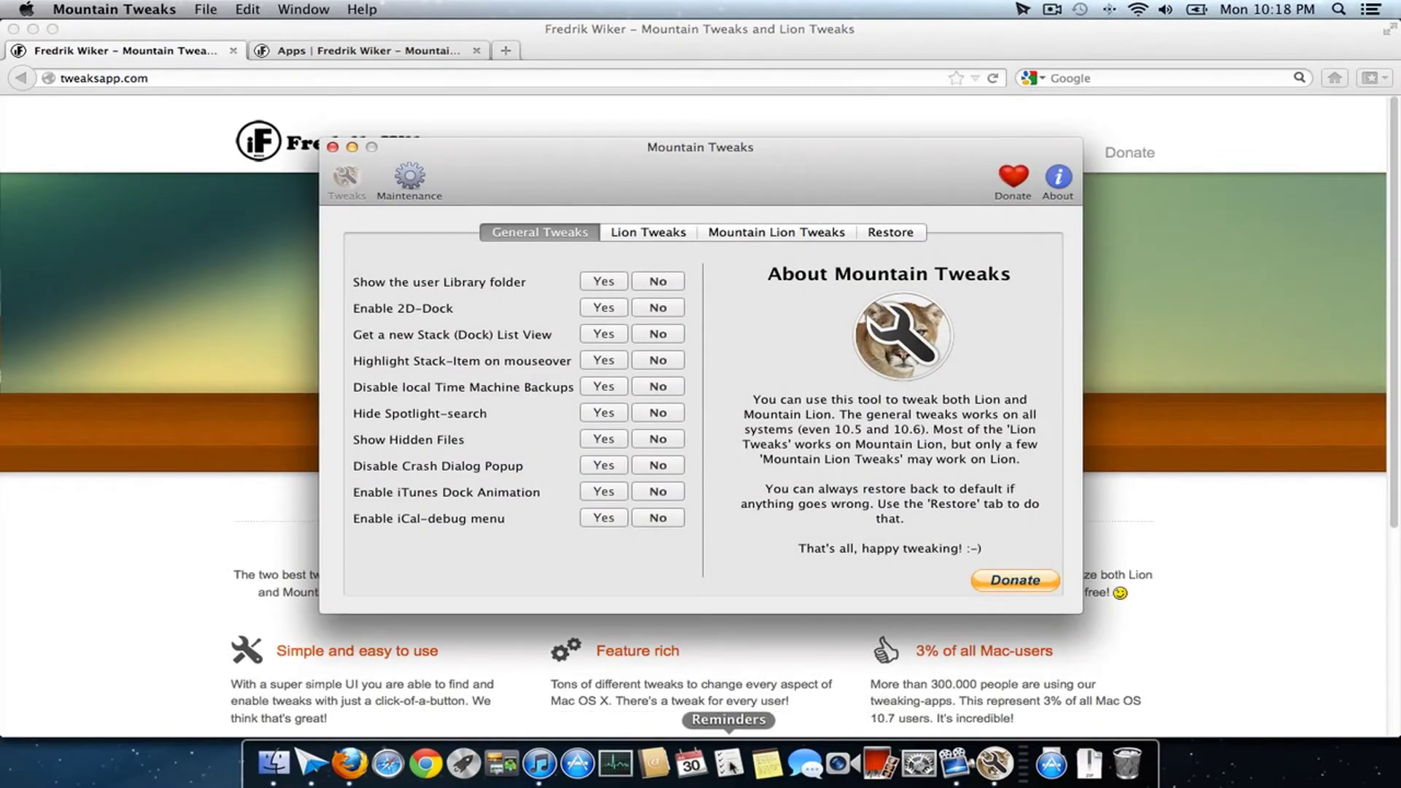
left_click(657, 308)
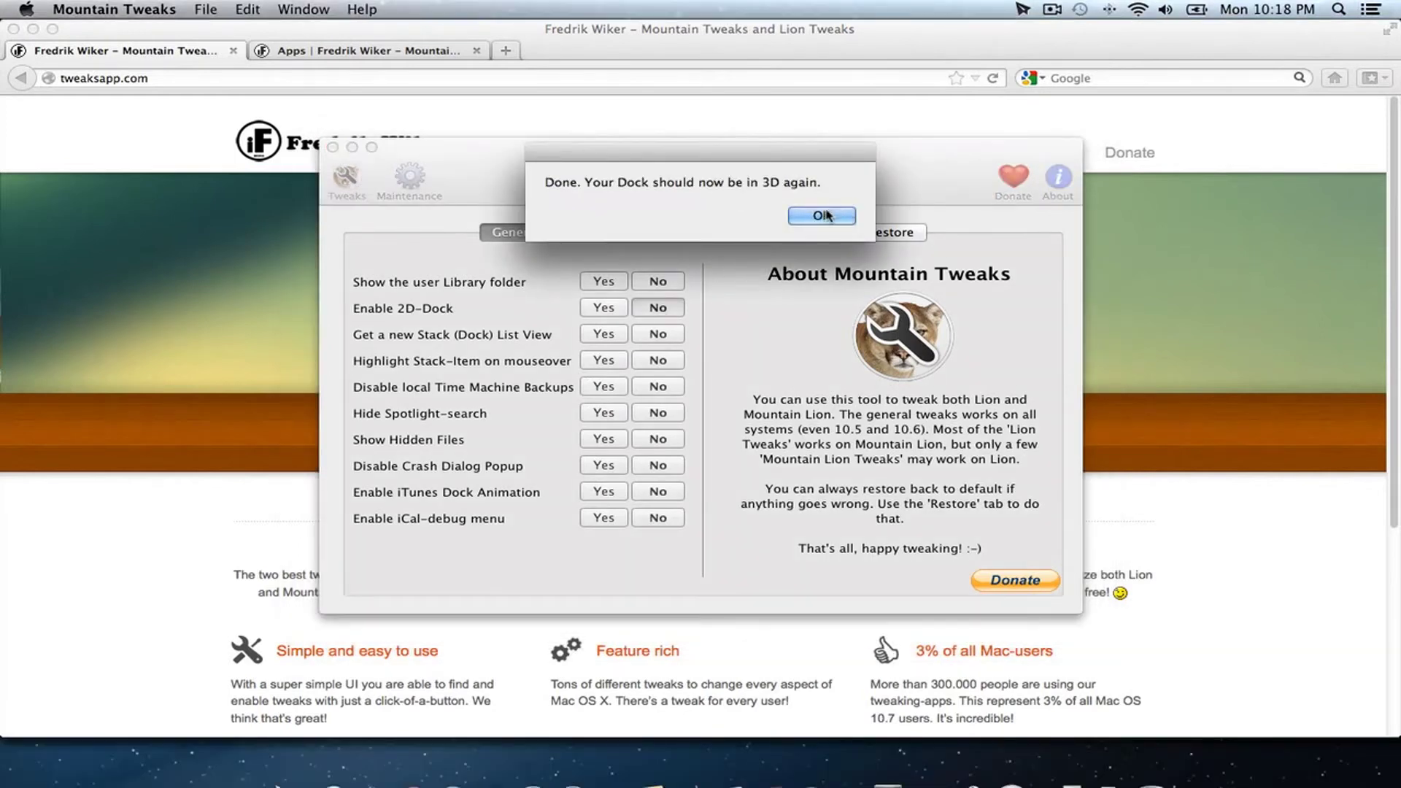
left_click(834, 217)
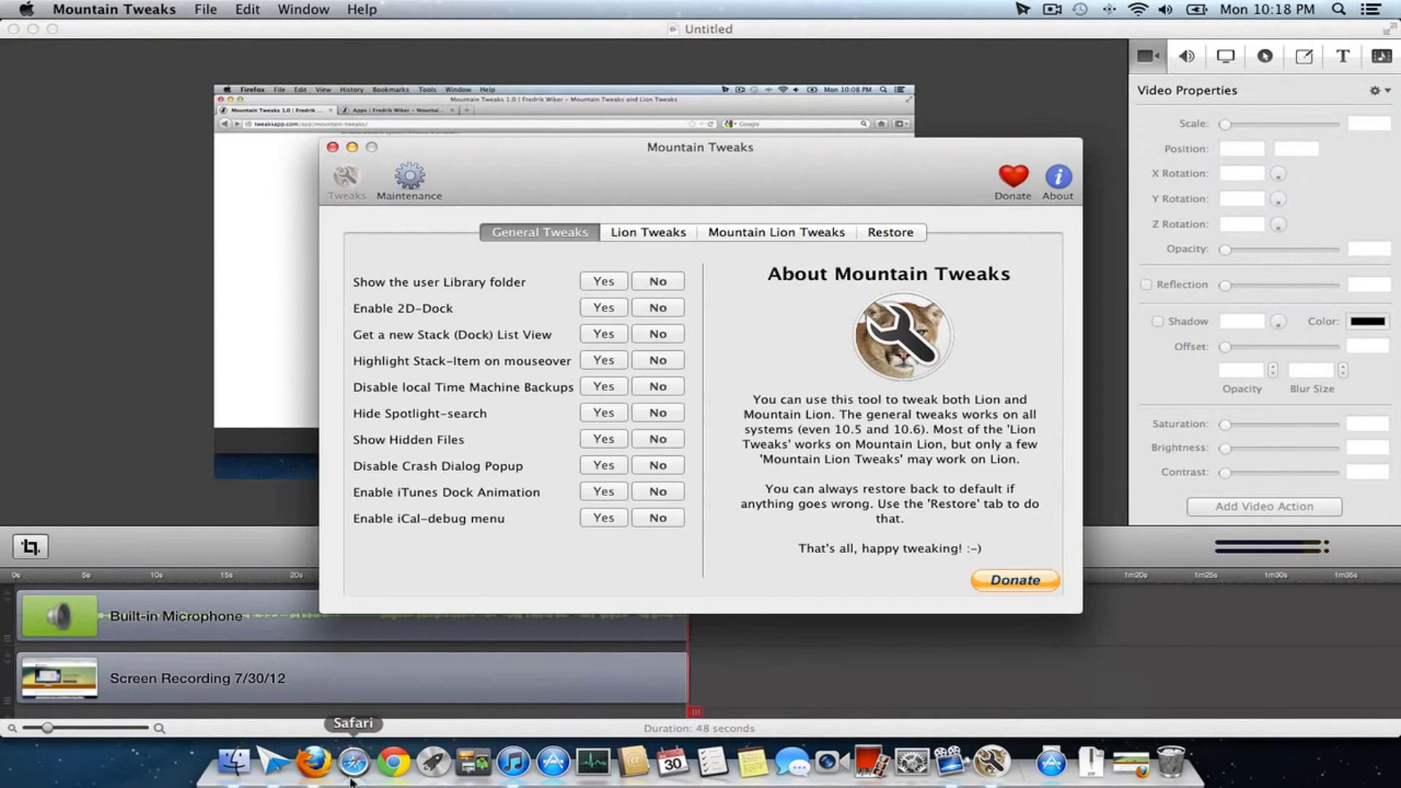
Open a Finder window and position Mountain Tweaks beside it.
left_click(33, 28)
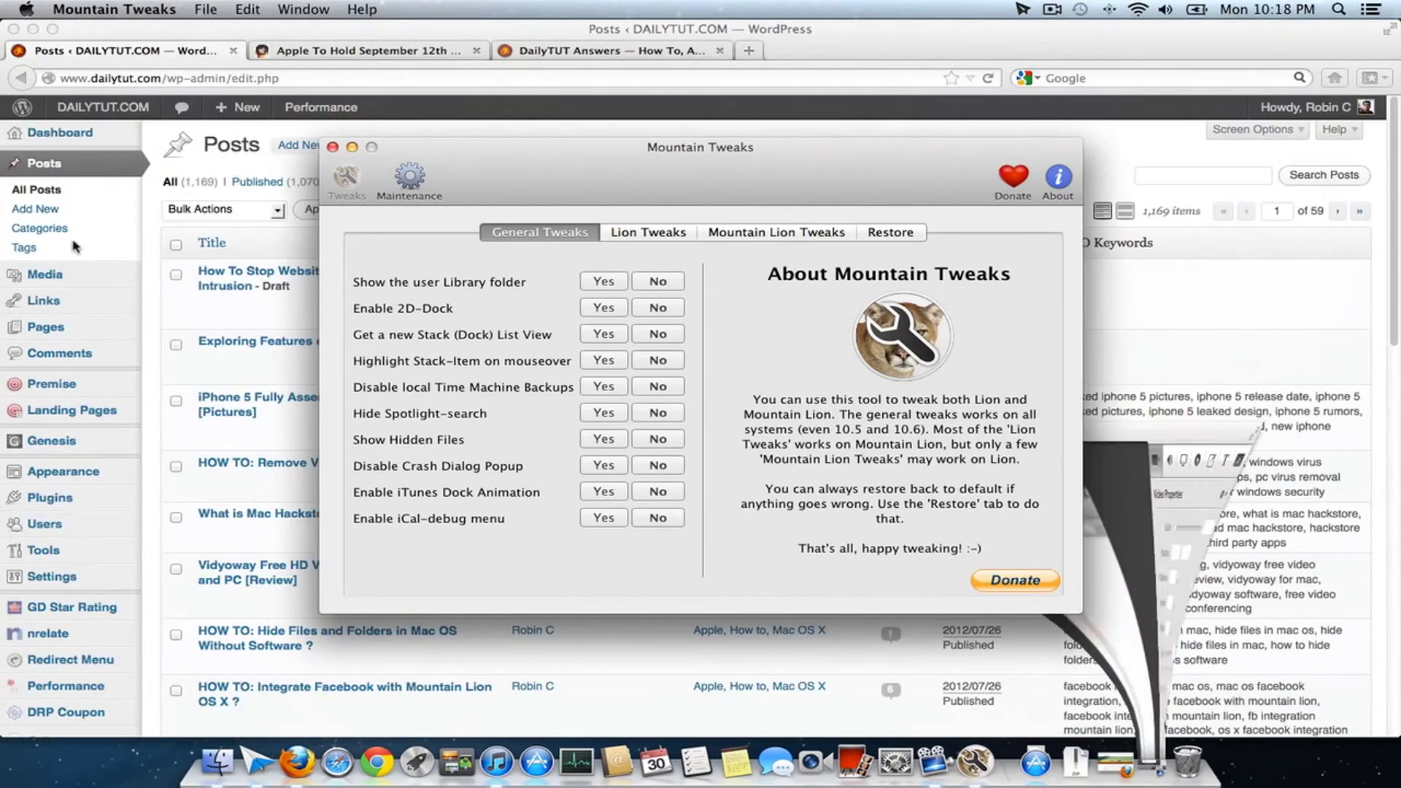
left_click(33, 29)
left_click(194, 761)
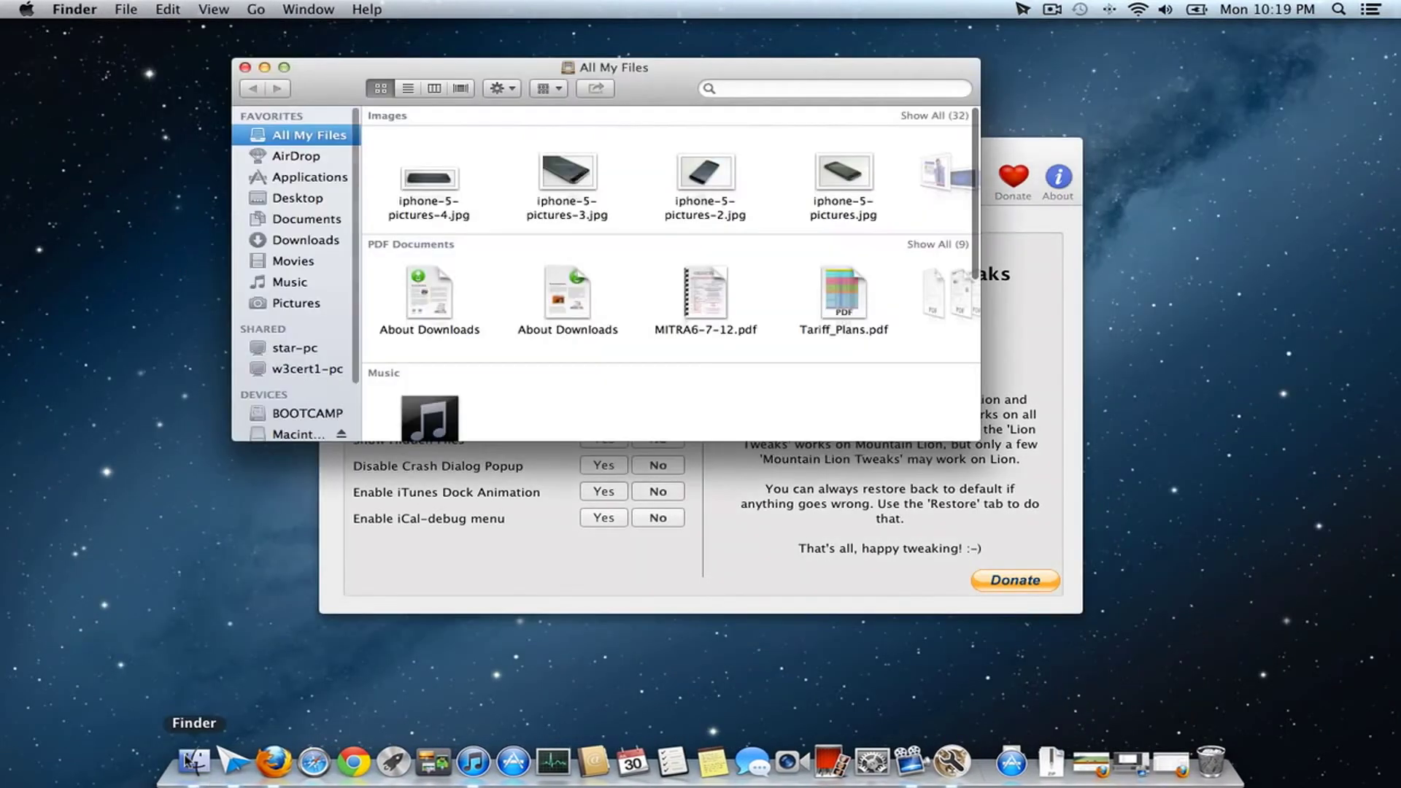
left_click(456, 581)
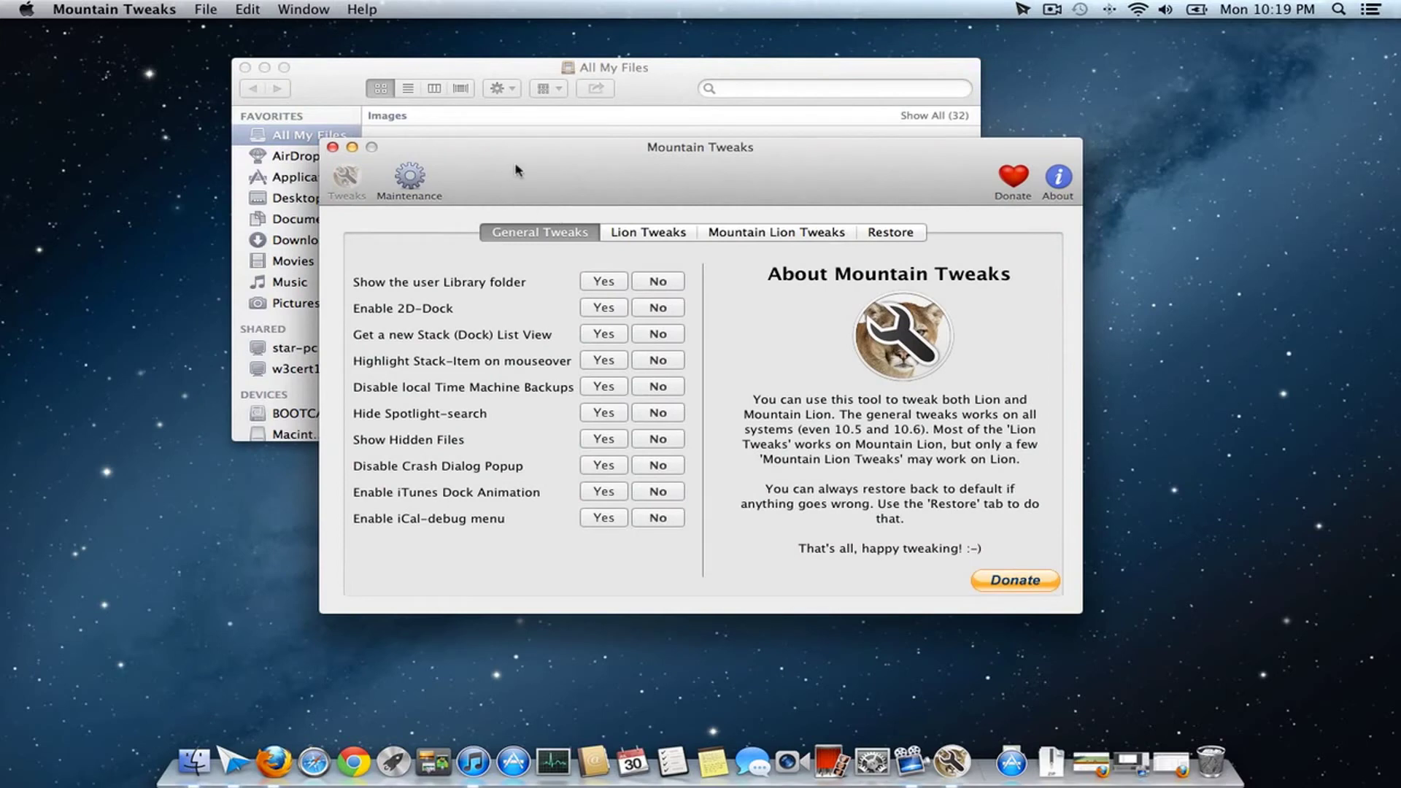
left_click_drag(516, 170, 766, 198)
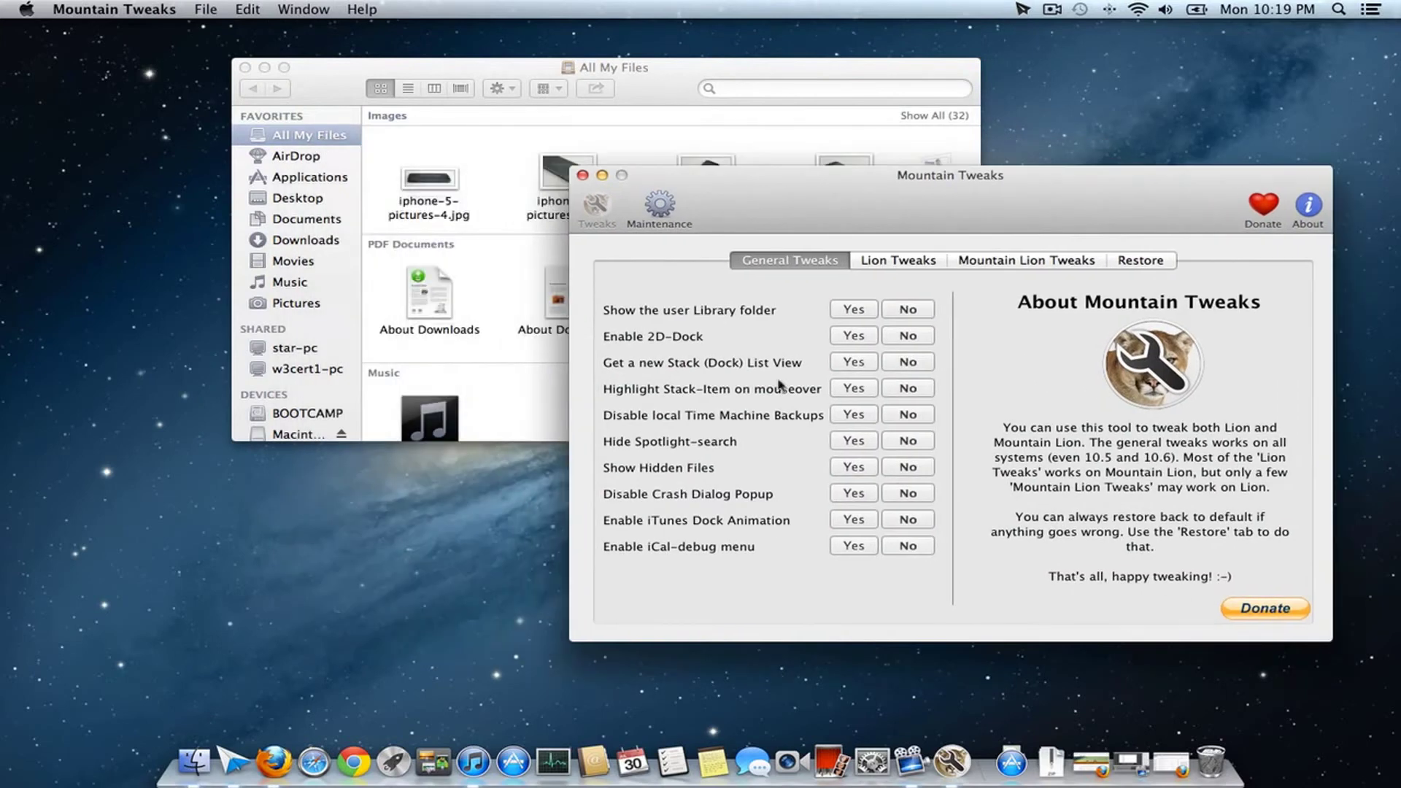
Turn on Show Hidden Files and check the Downloads and Movies folders in Finder.
left_click(858, 469)
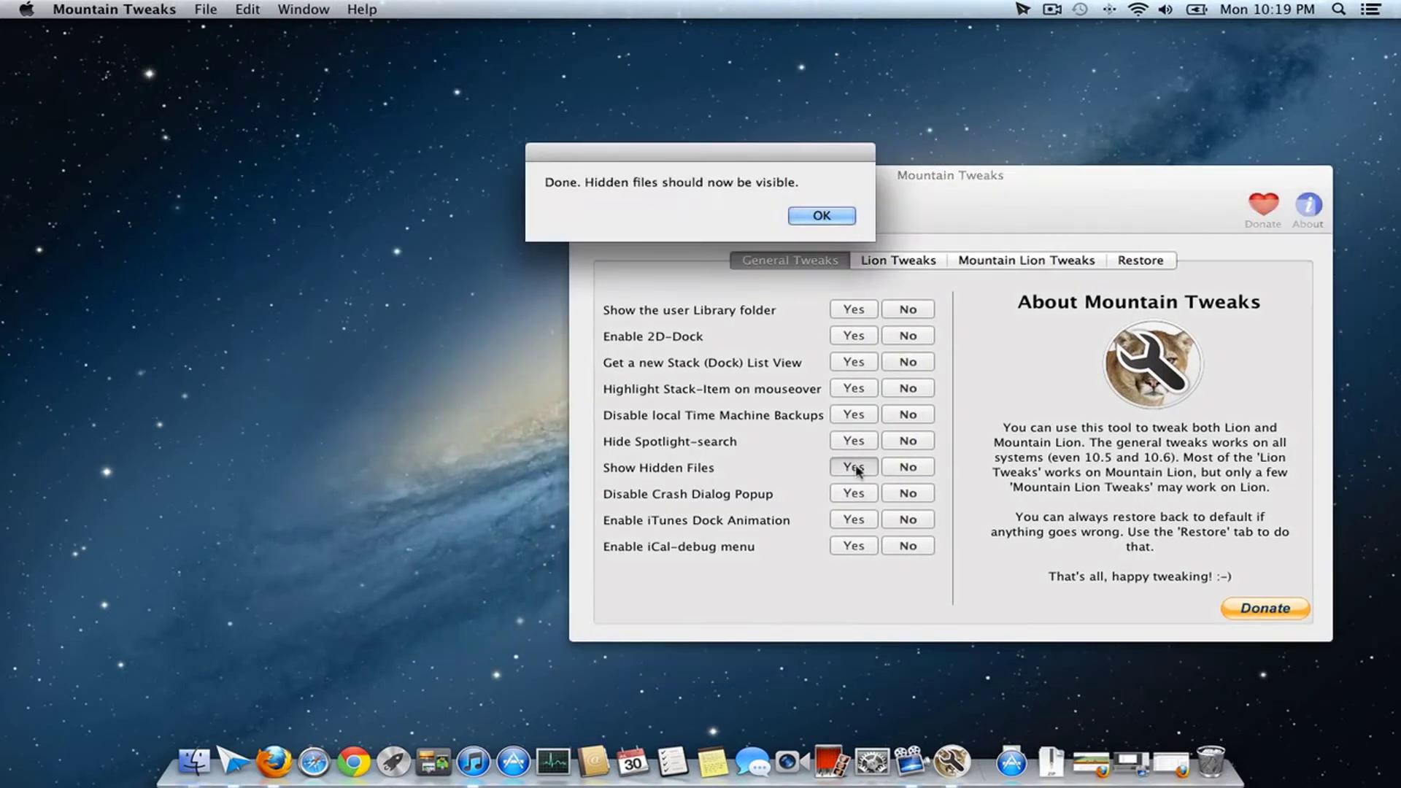
left_click(820, 219)
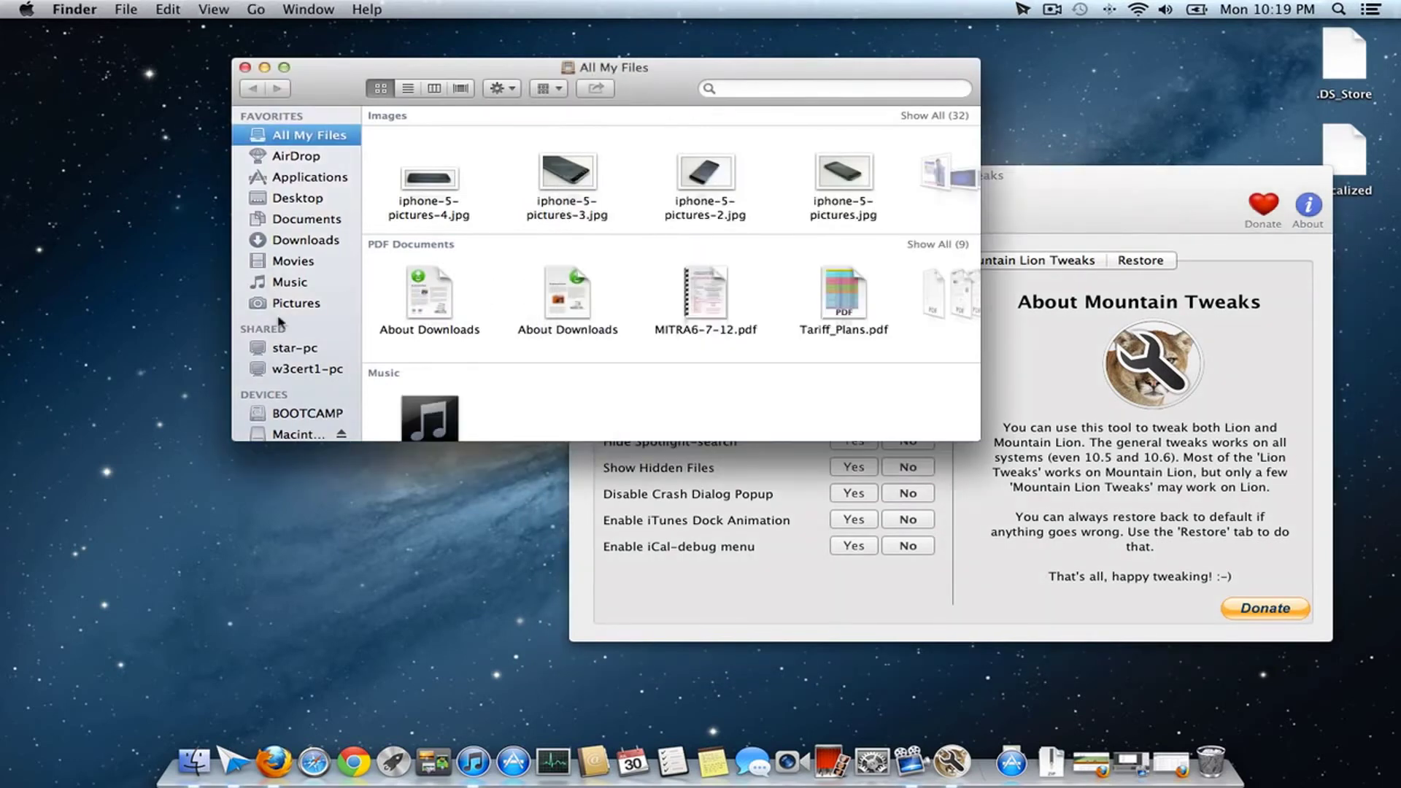
scroll(296, 329, "down", 2)
scroll(295, 329, "up", 3)
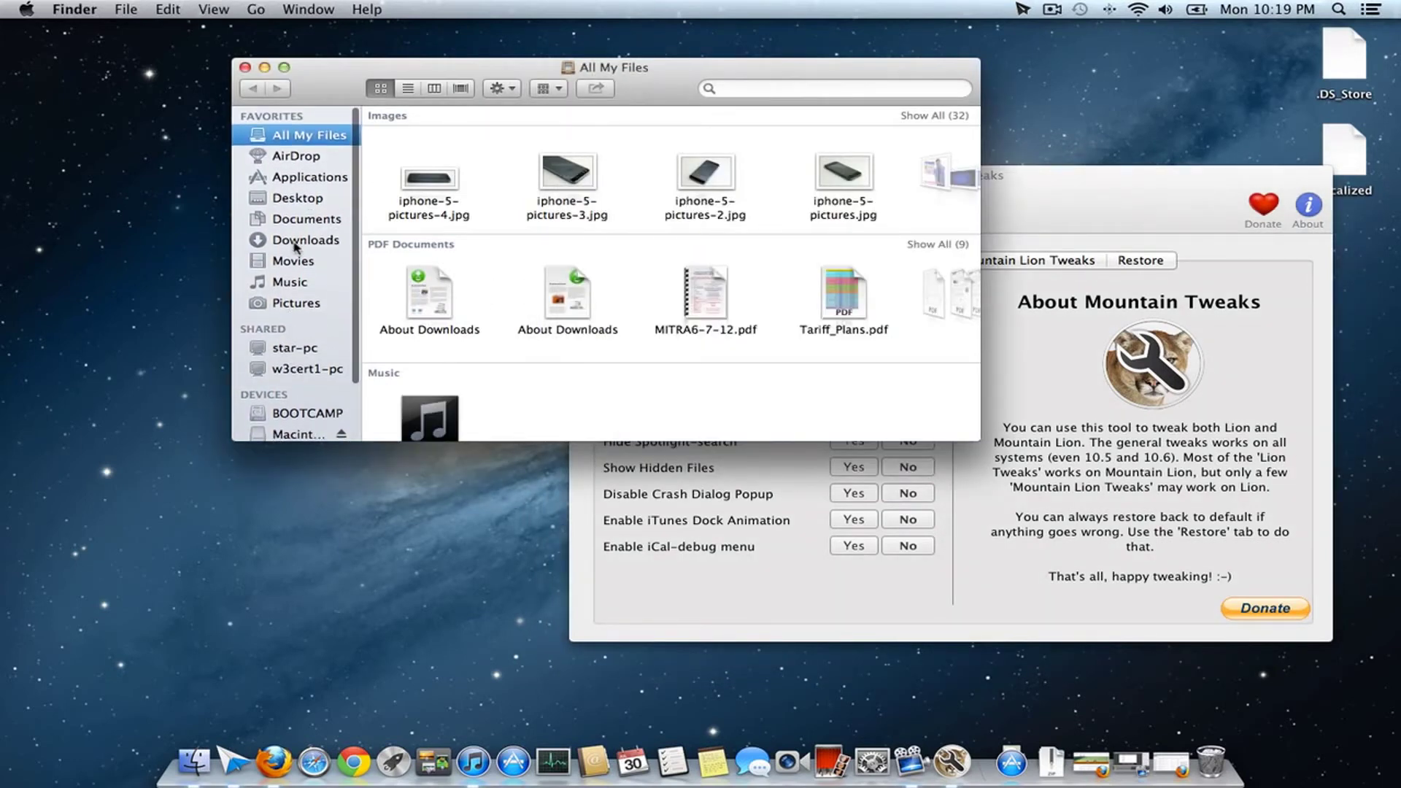
left_click(295, 243)
left_click(297, 263)
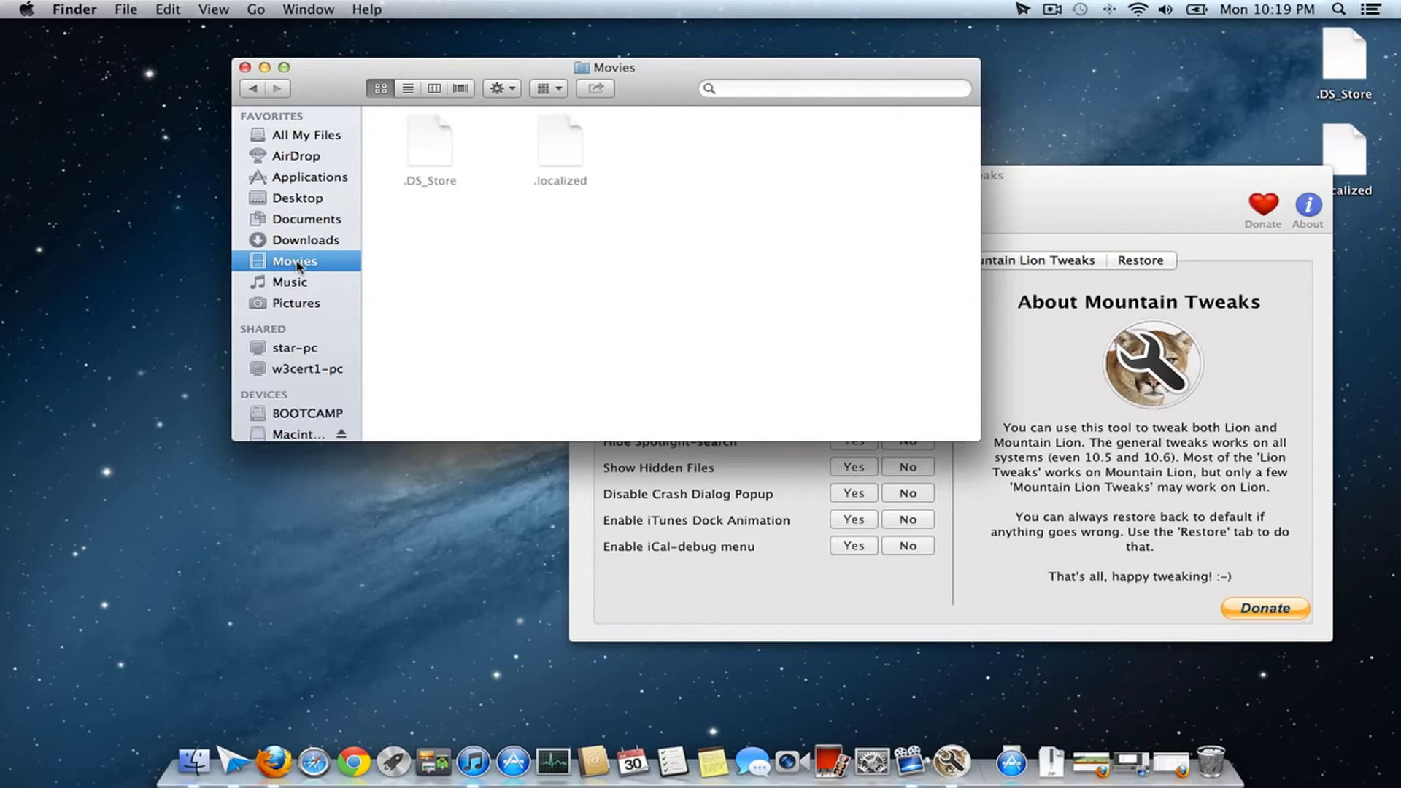
Set Show Hidden Files back to No and close the Finder Movies window.
left_click(1226, 191)
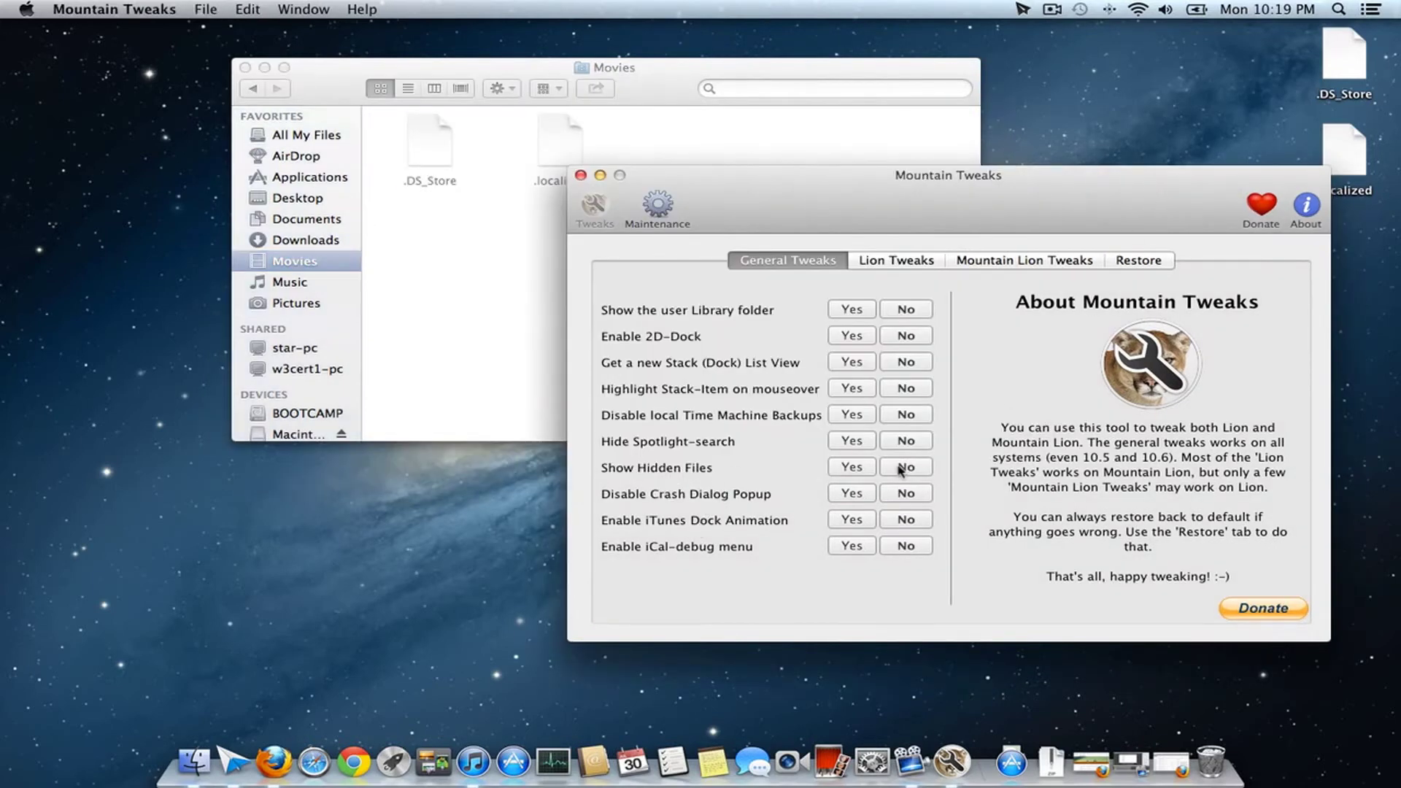
left_click(904, 469)
left_click(820, 216)
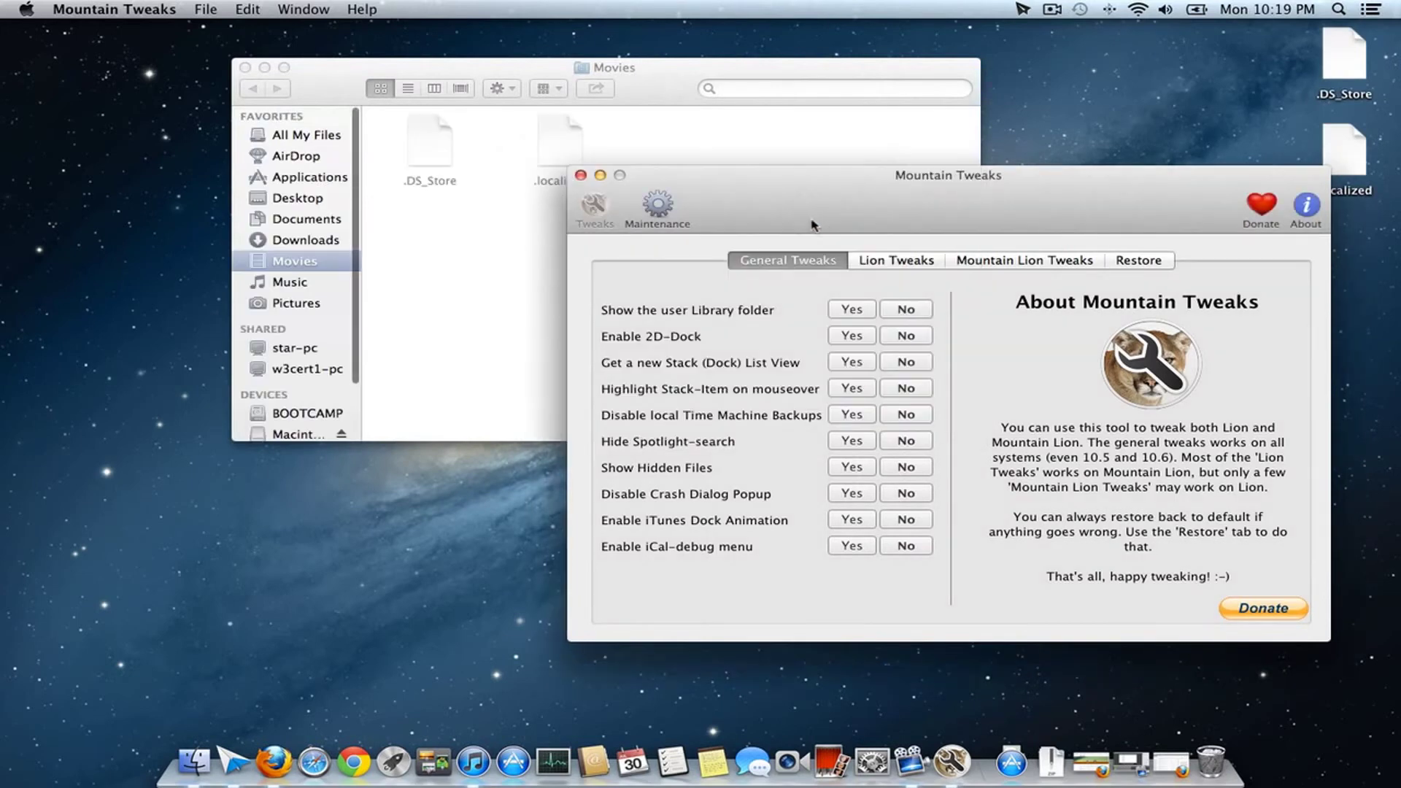
left_click(245, 67)
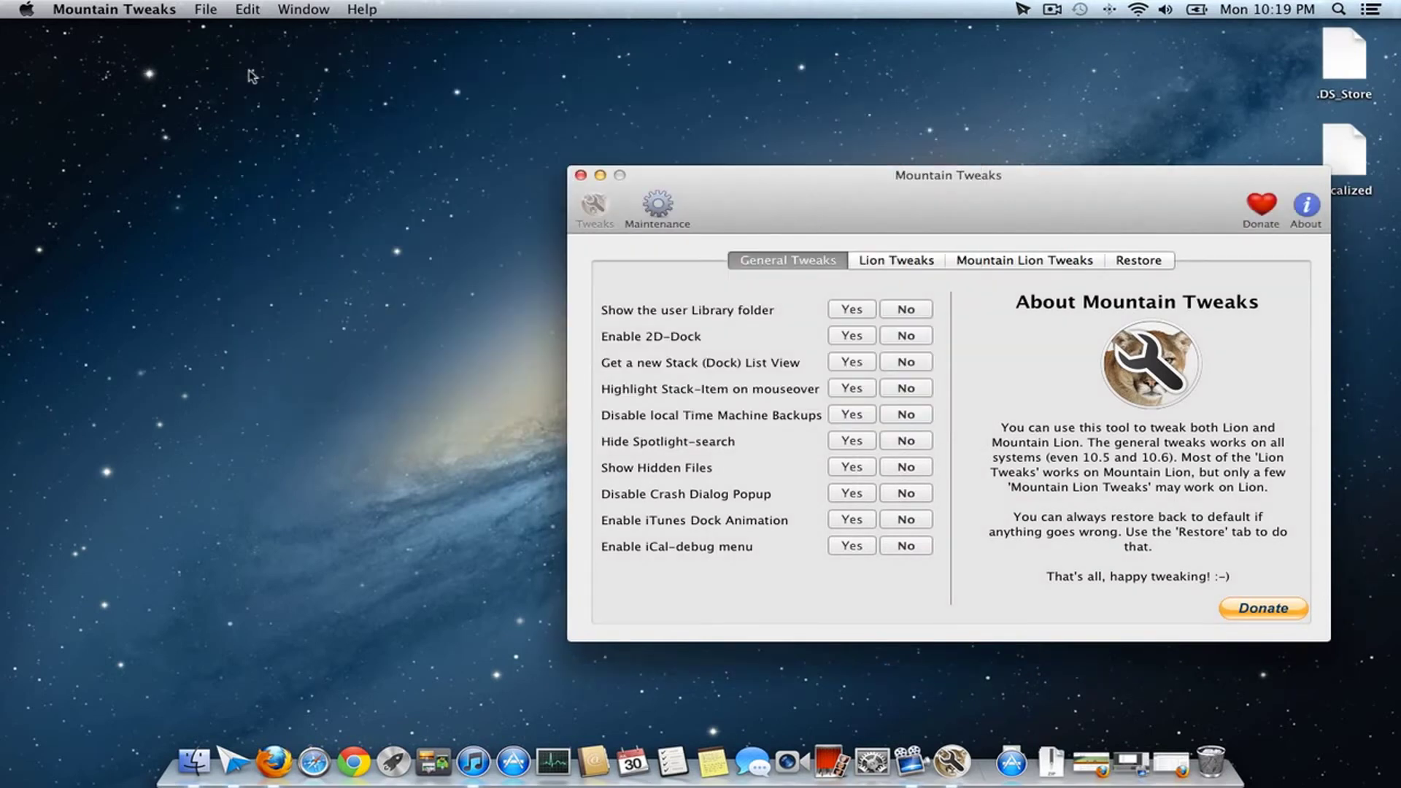
left_click(902, 263)
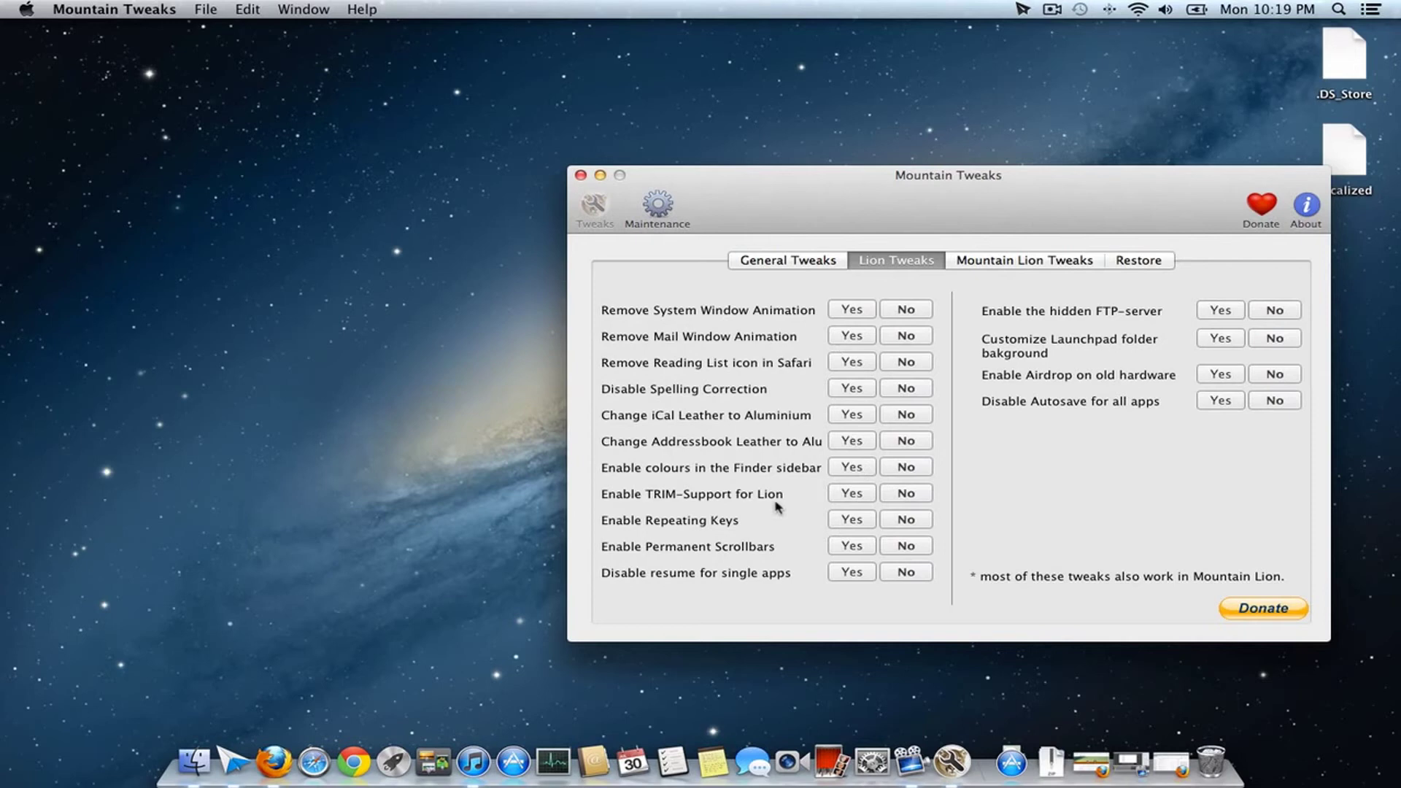
left_click(1005, 265)
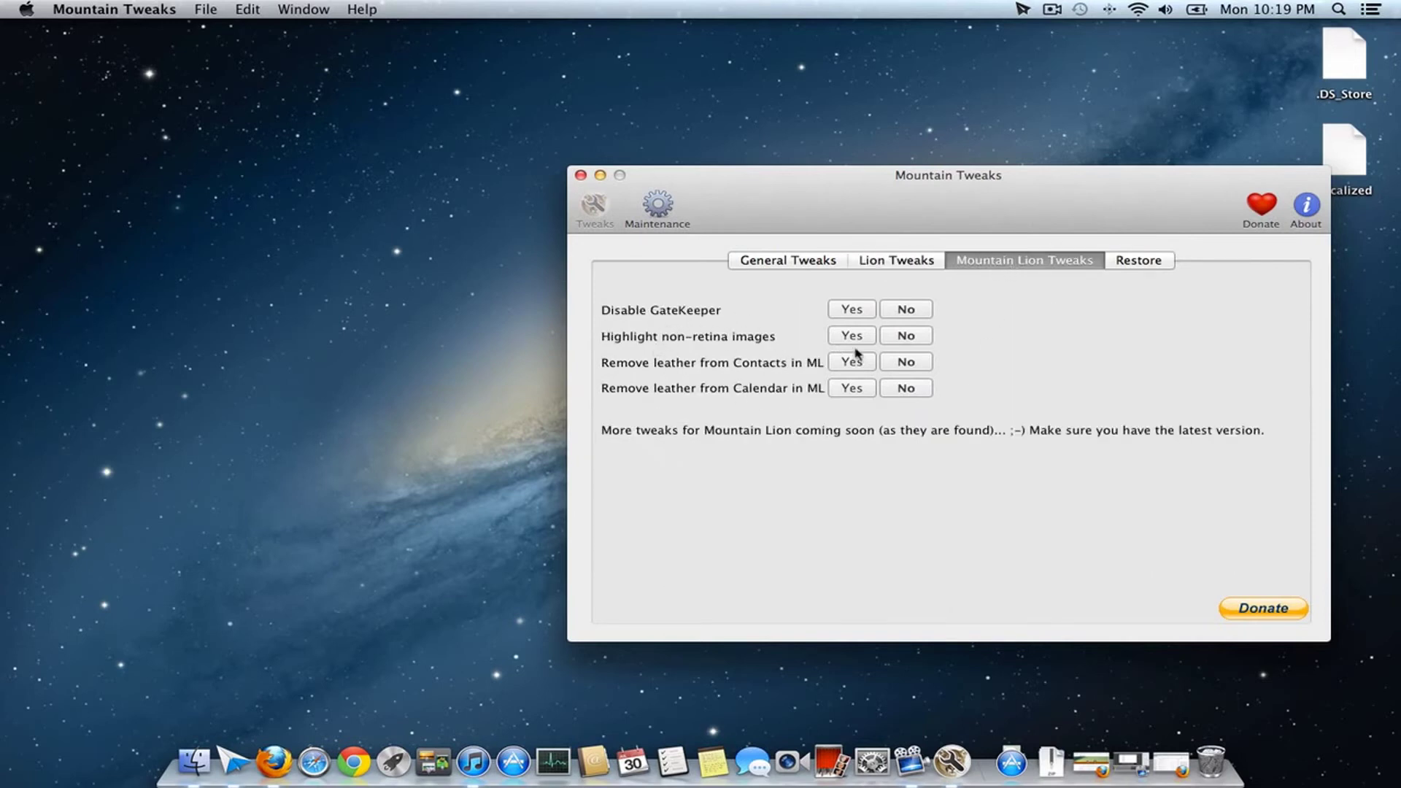
left_click(1166, 261)
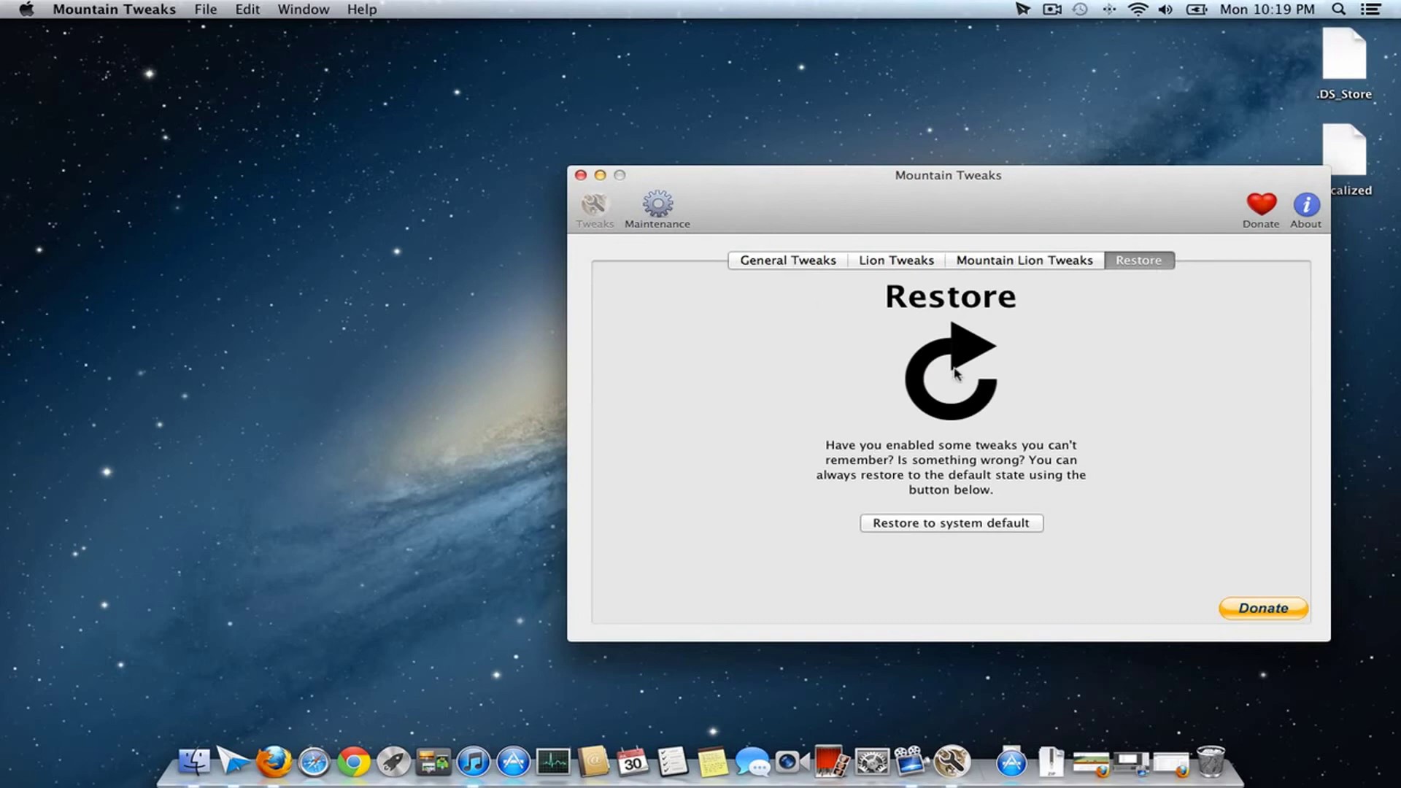
left_click(896, 261)
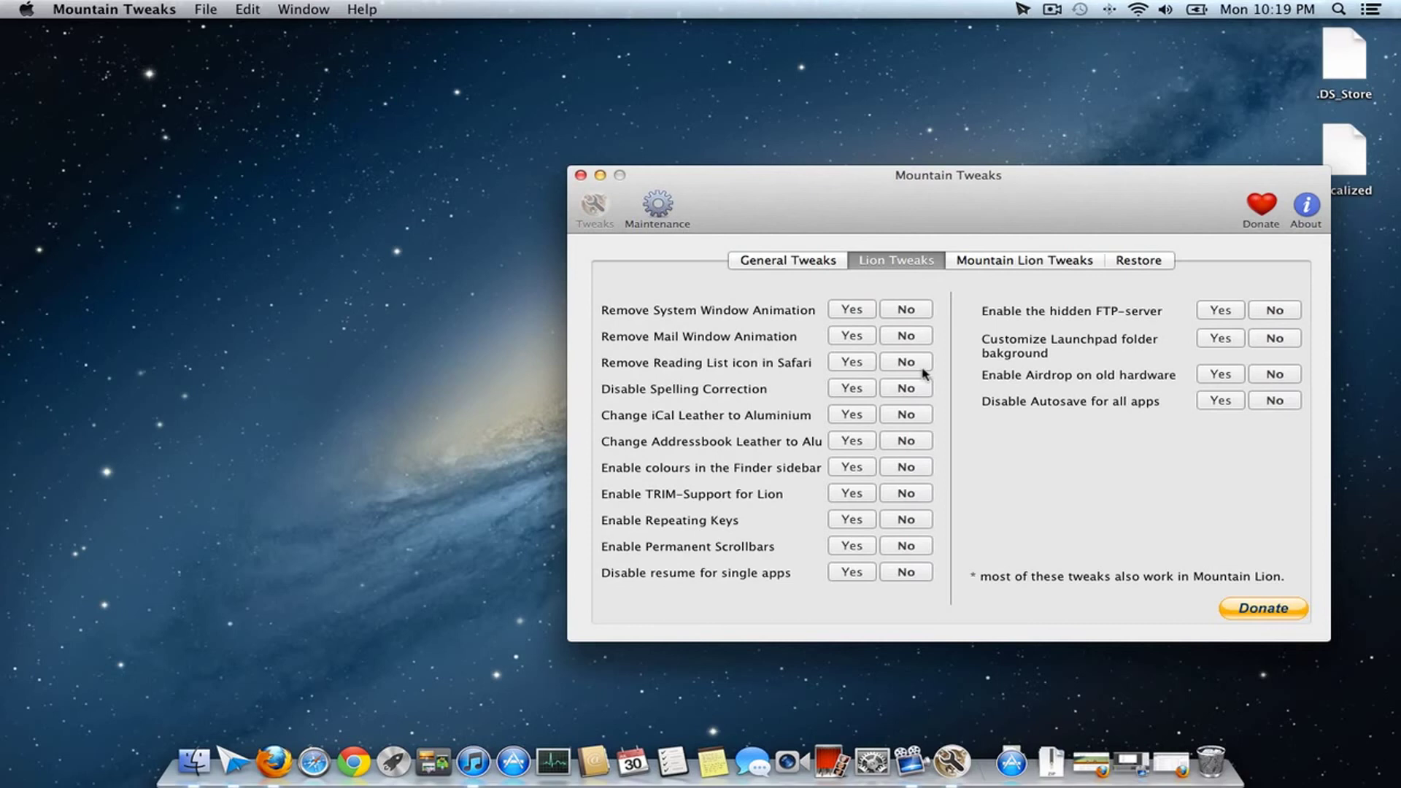
left_click(1147, 261)
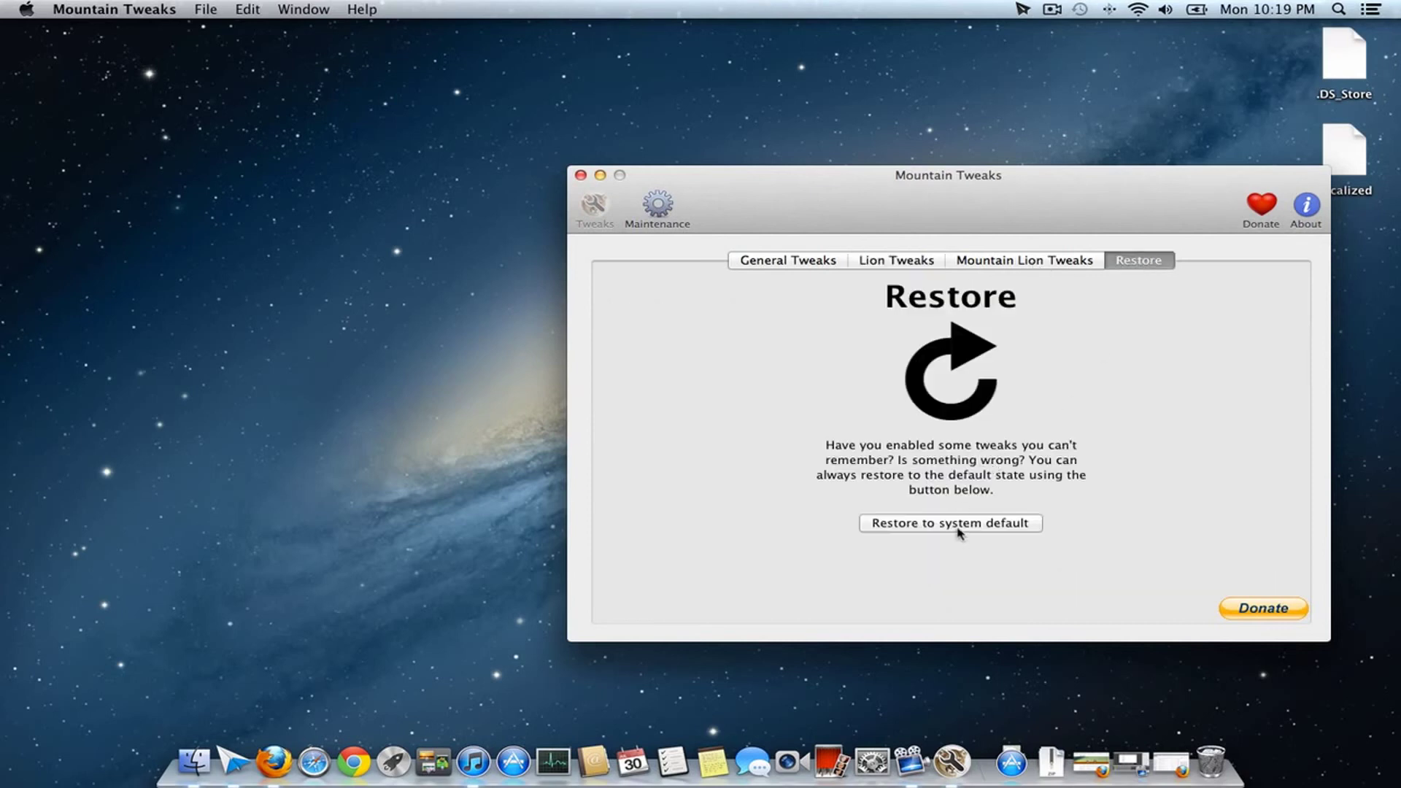
left_click(794, 261)
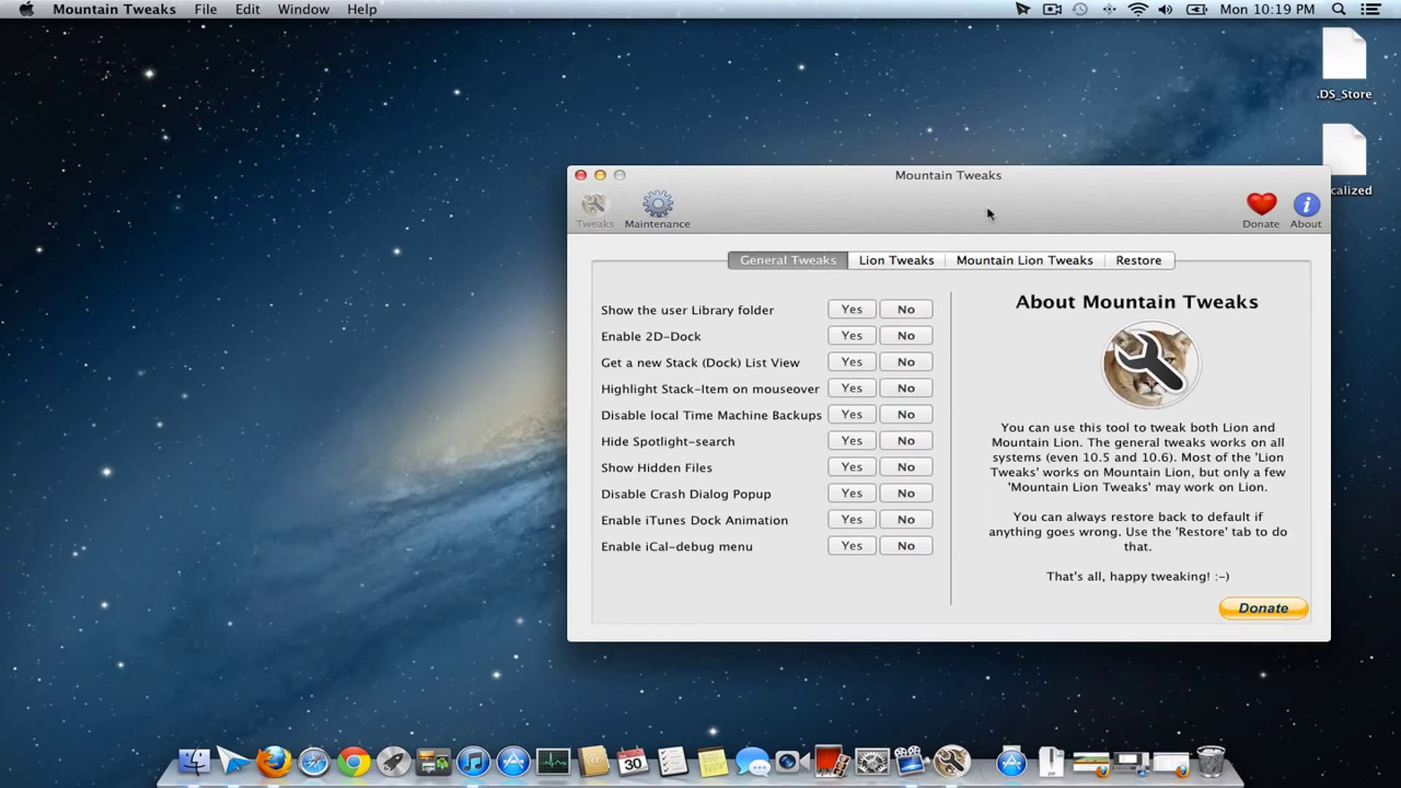
Move the Mountain Tweaks window left, glance at Lion Tweaks, and return to General Tweaks.
left_click_drag(989, 213, 696, 198)
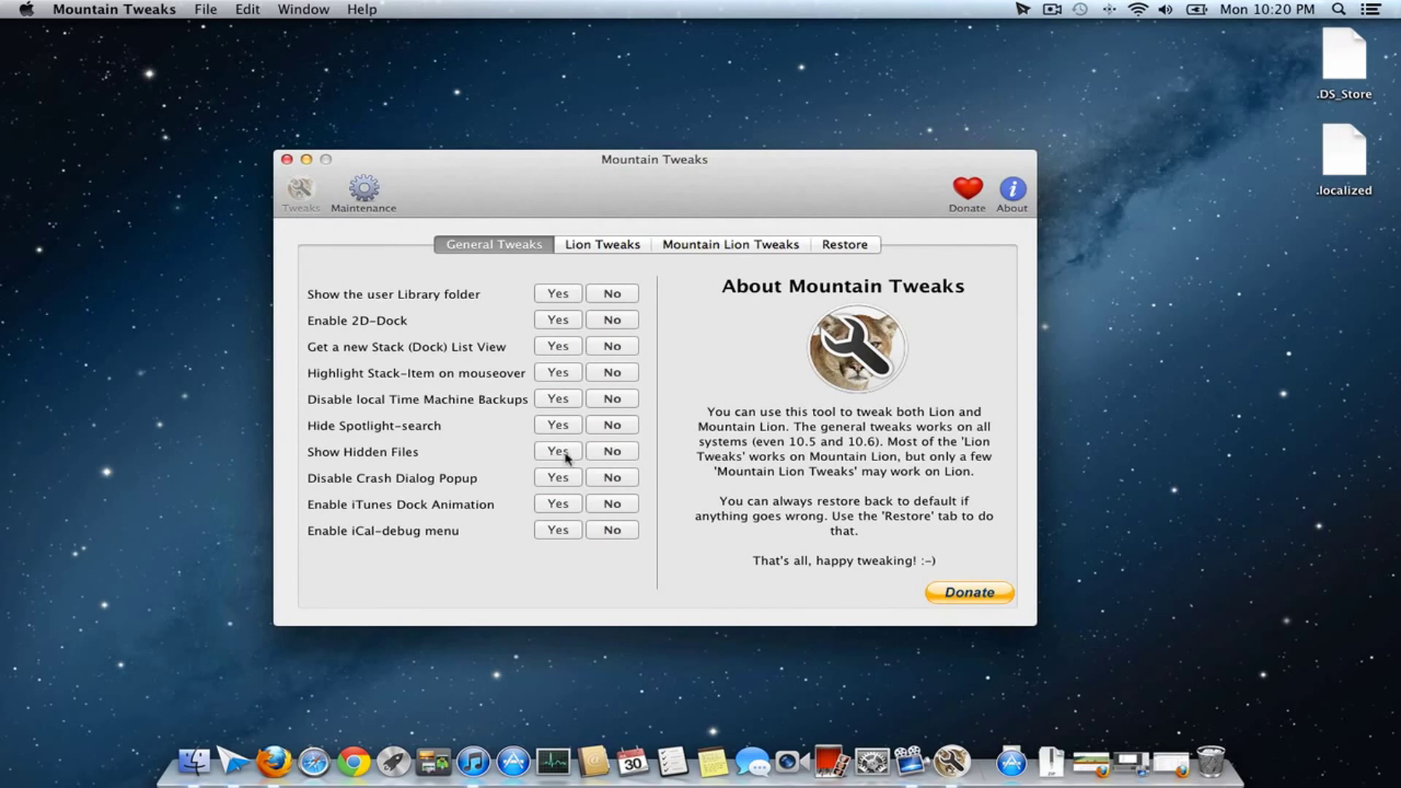
left_click(597, 246)
left_click(485, 246)
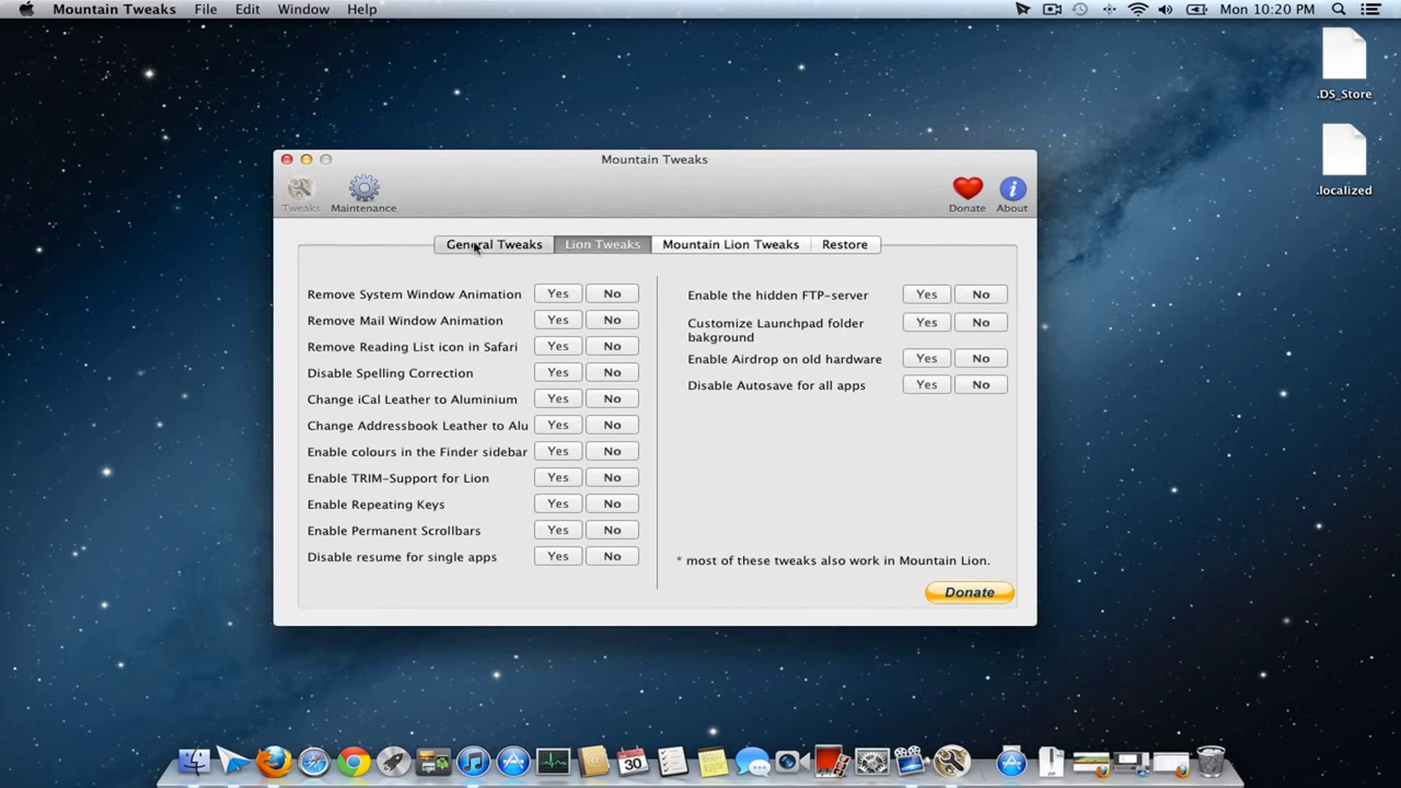